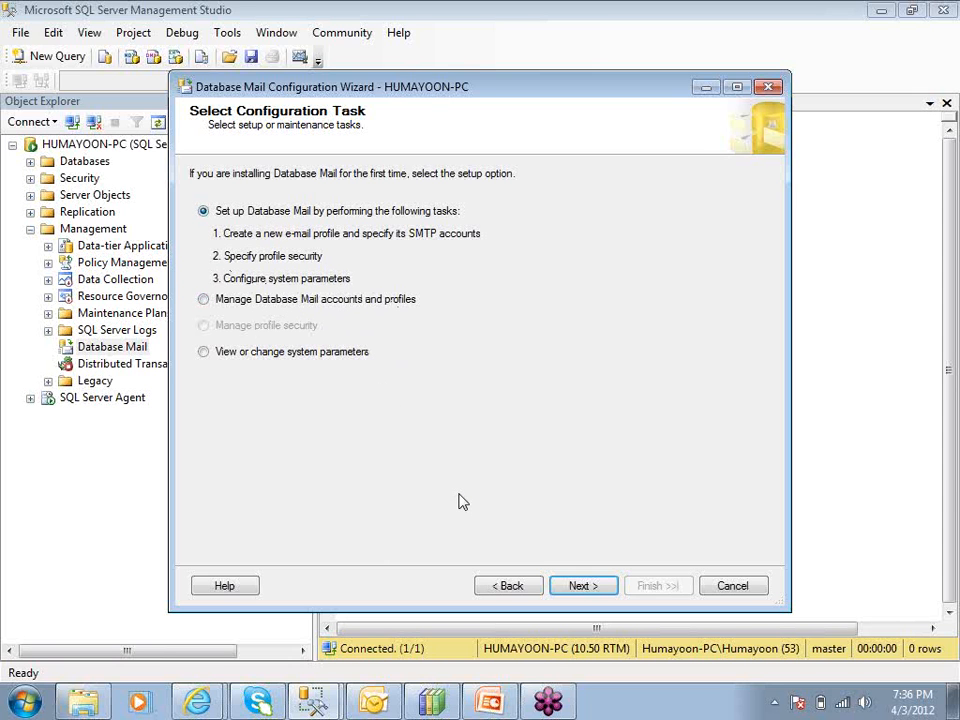
Name the profile 'bulk-mailer', describe it as sending bulk customer announcement emails, then add an account
{"action": "left_click", "coordinate": [579, 586]}
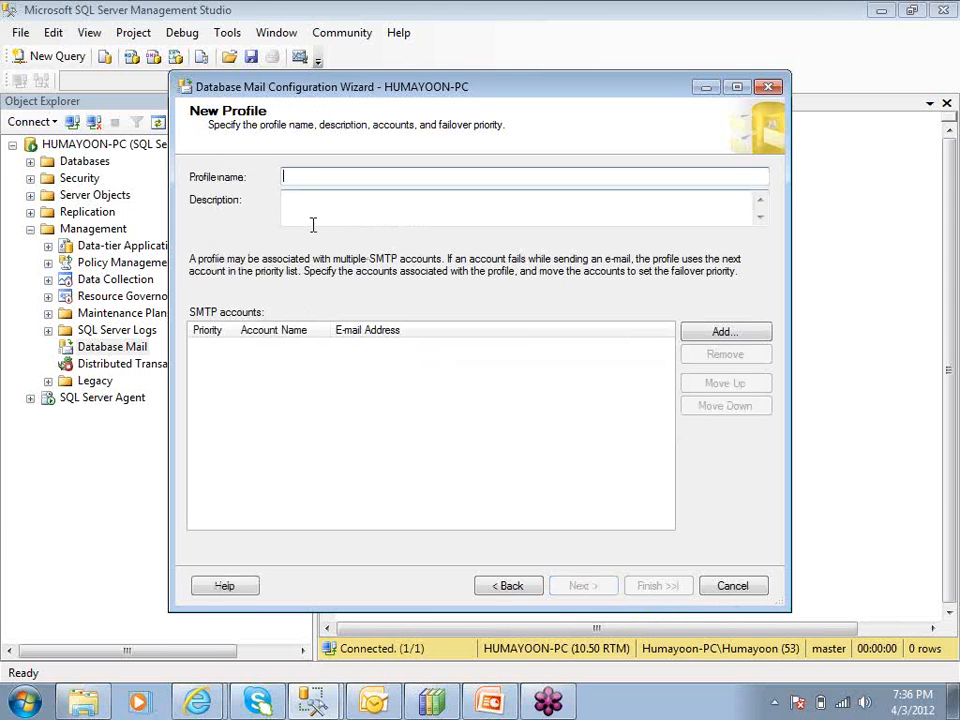
{"action": "type", "text": "bulk-mailer"}
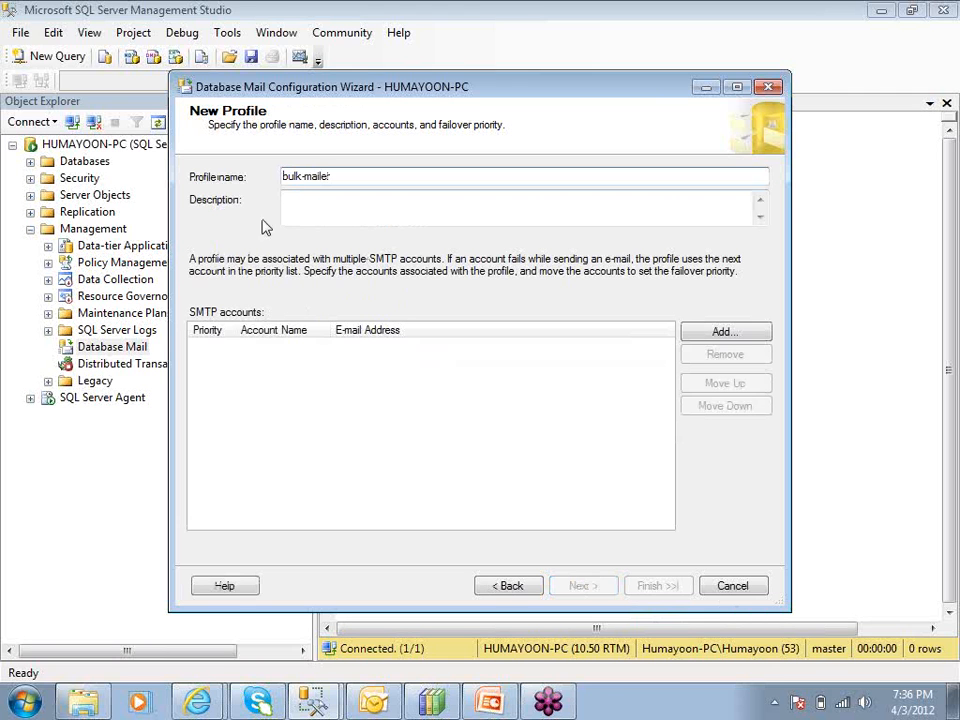
{"action": "left_click", "coordinate": [306, 208]}
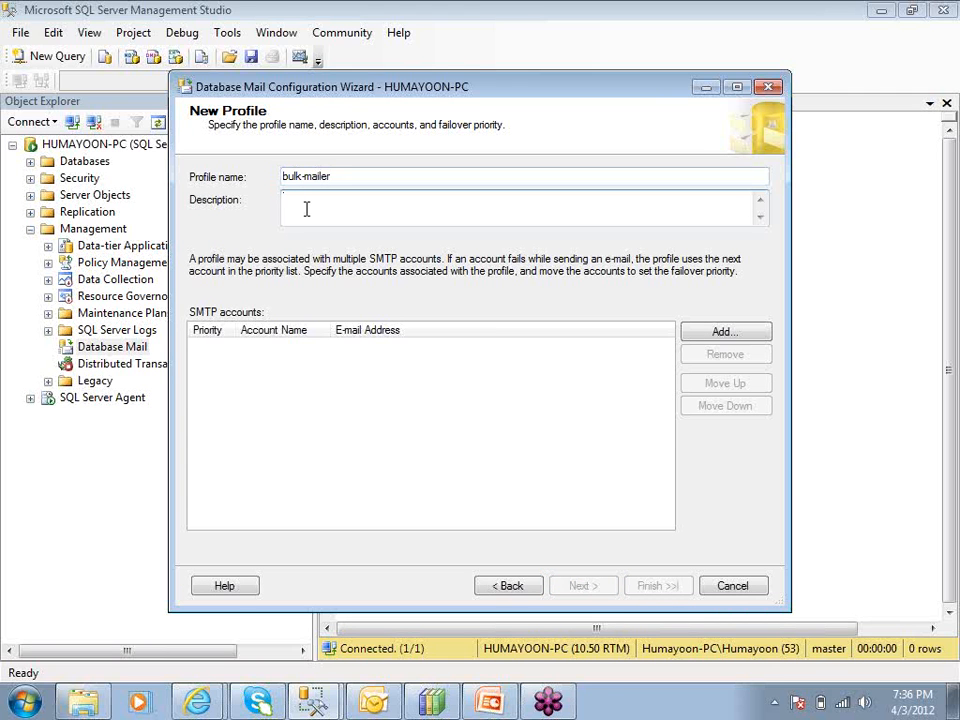
{"action": "type", "text": "this profile is used to send bulk:customer"}
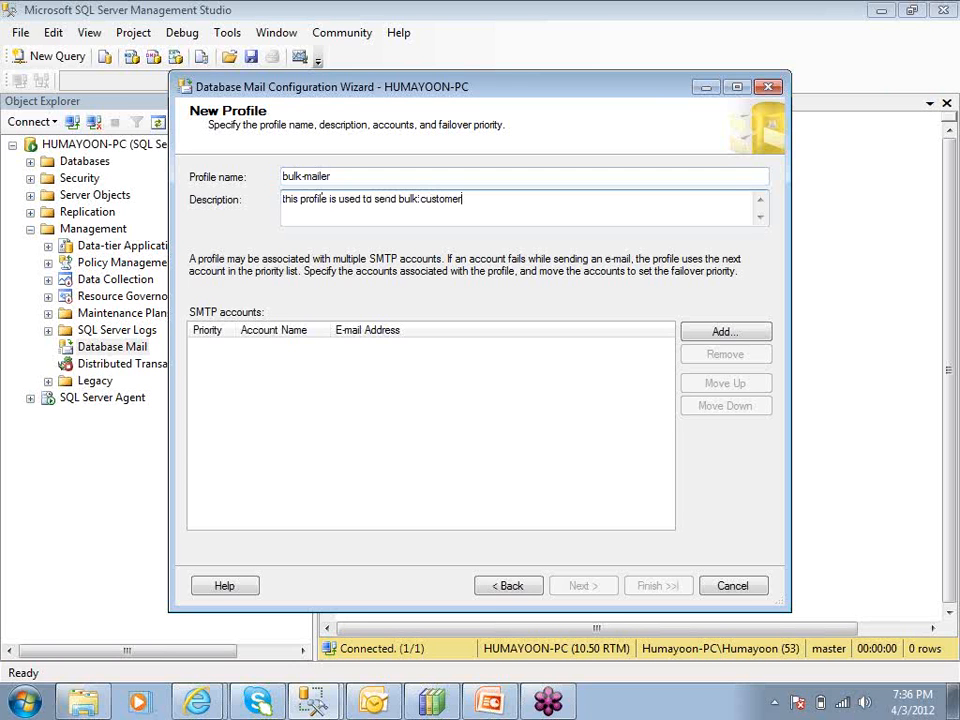
{"action": "type", "text": " announcement emails"}
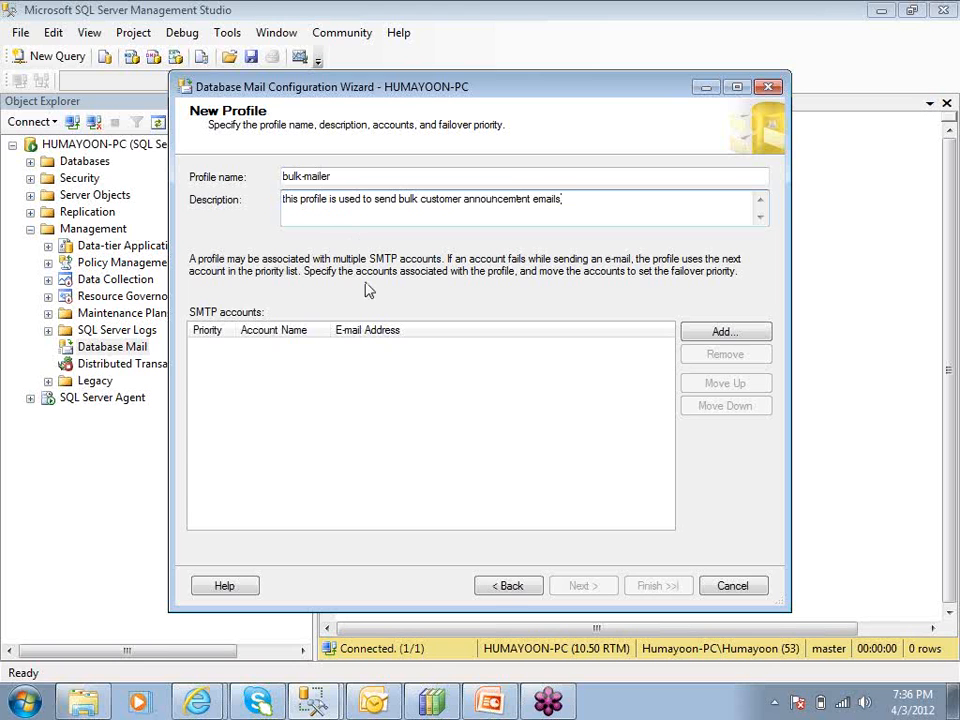
{"action": "left_click", "coordinate": [716, 334]}
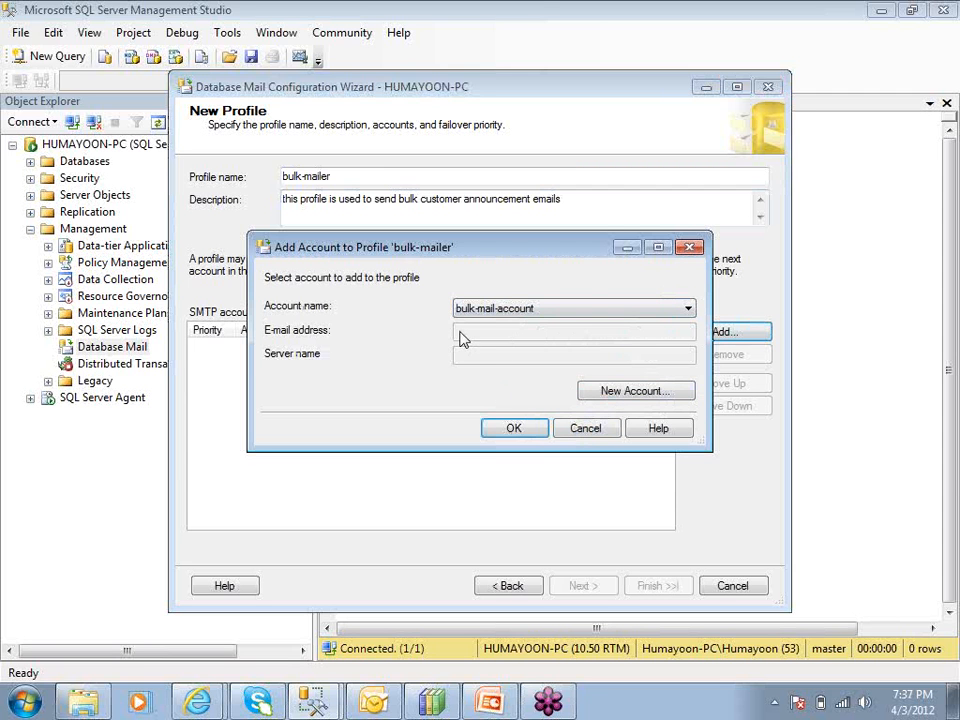
Start account 'bulk-mailer-account' described as 'this account is attached to bulk-mailer profile'
{"action": "left_click_drag", "start_coordinate": [471, 257], "coordinate": [514, 285]}
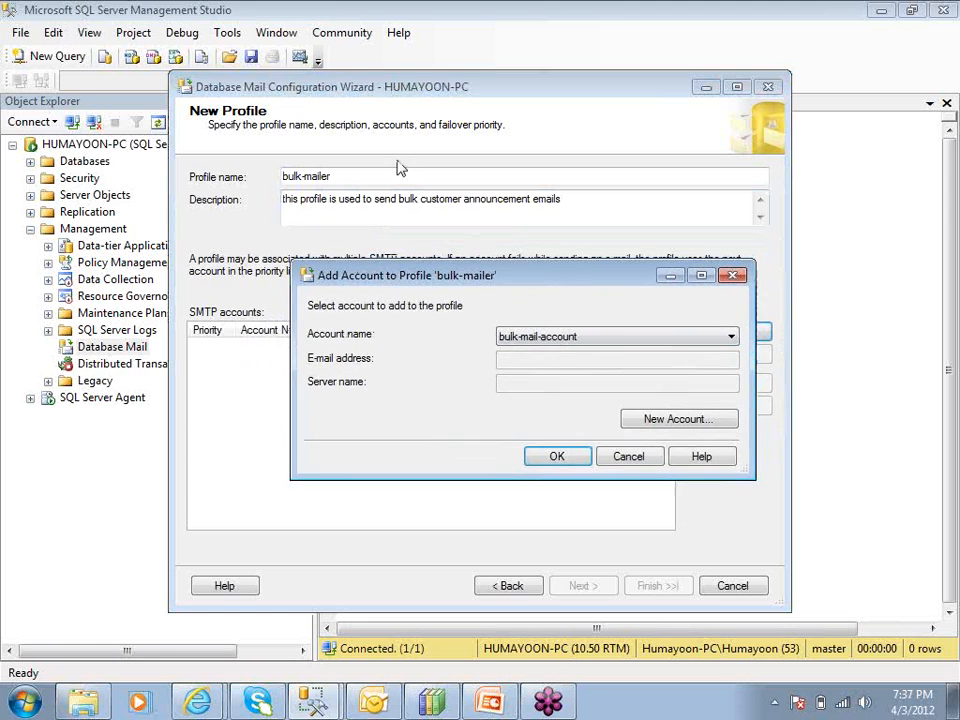
{"action": "left_click", "coordinate": [645, 421]}
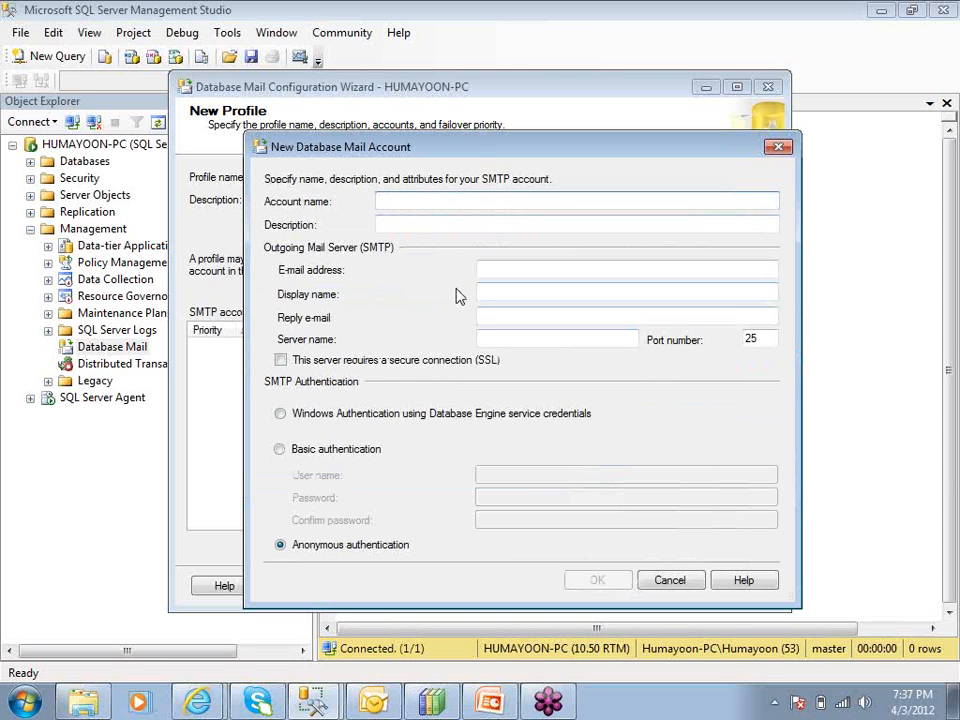
{"action": "type", "text": "bulk-mailer-account"}
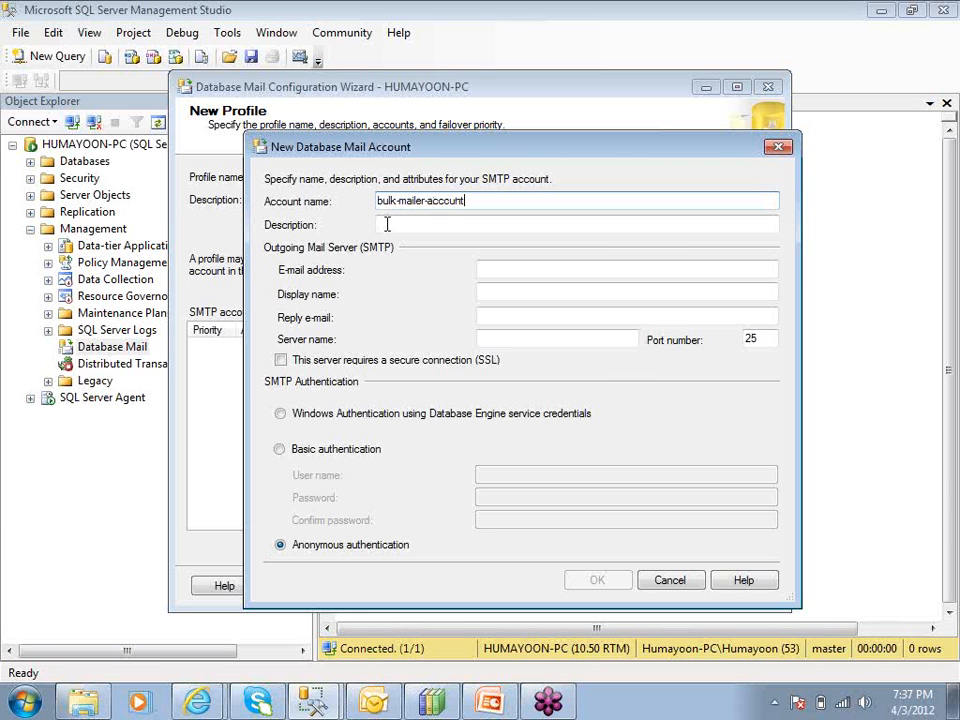
{"action": "key", "text": "Tab"}
{"action": "type", "text": "this"}
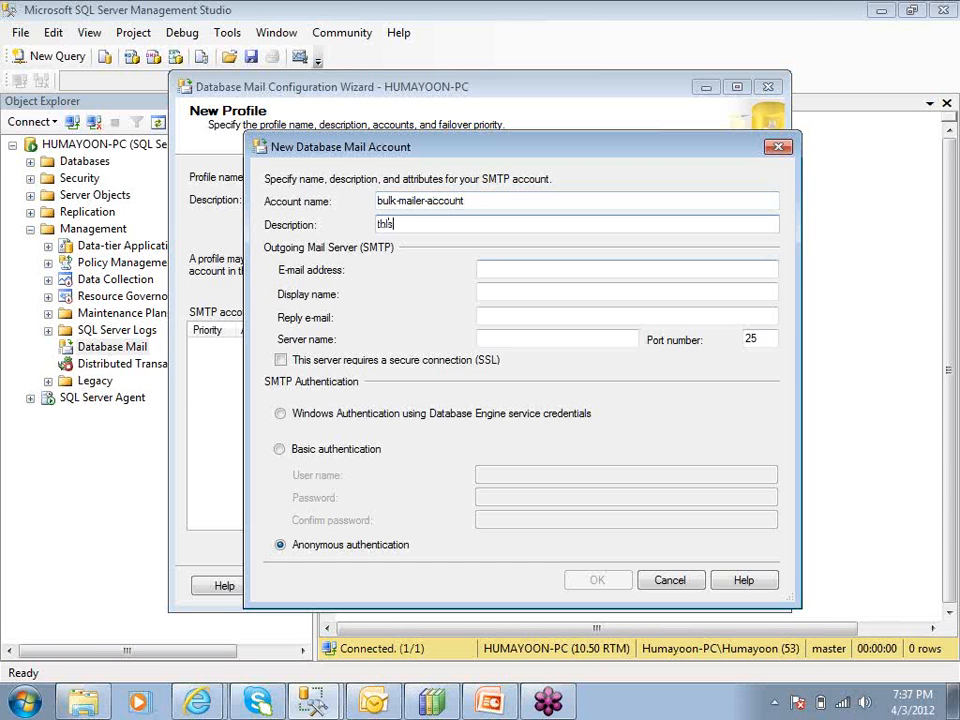
{"action": "type", "text": " account is attached to bu"}
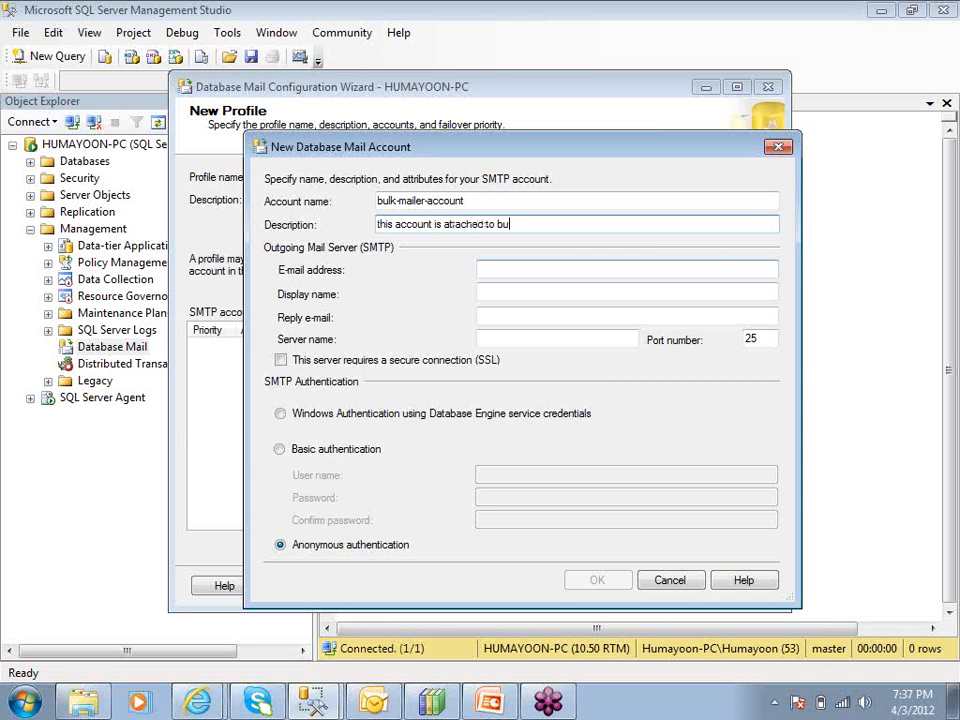
{"action": "type", "text": "lk-mailer profile"}
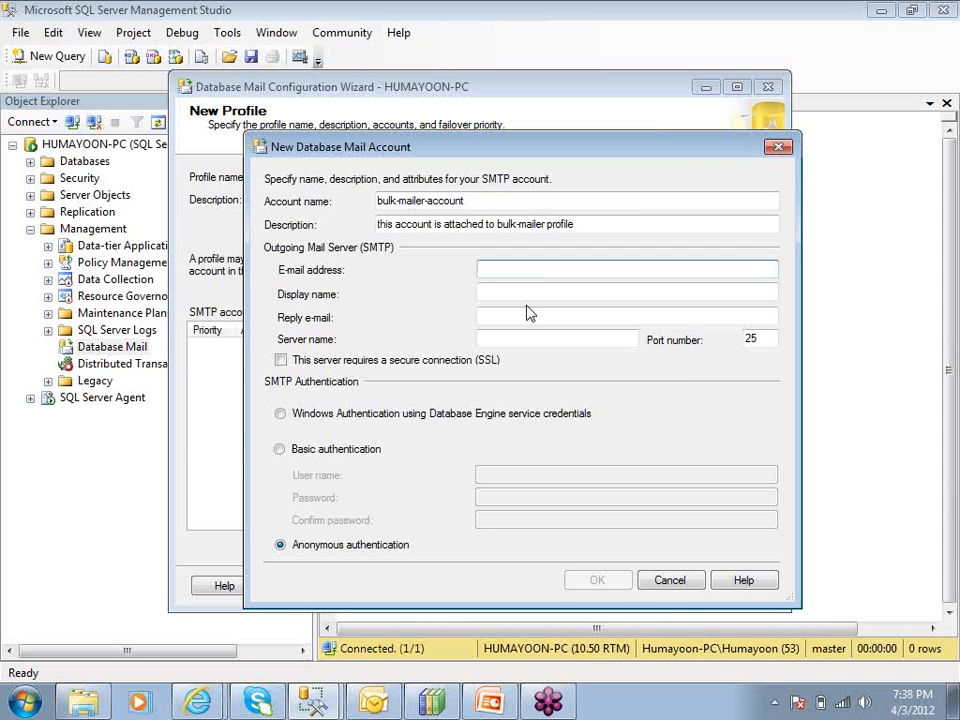
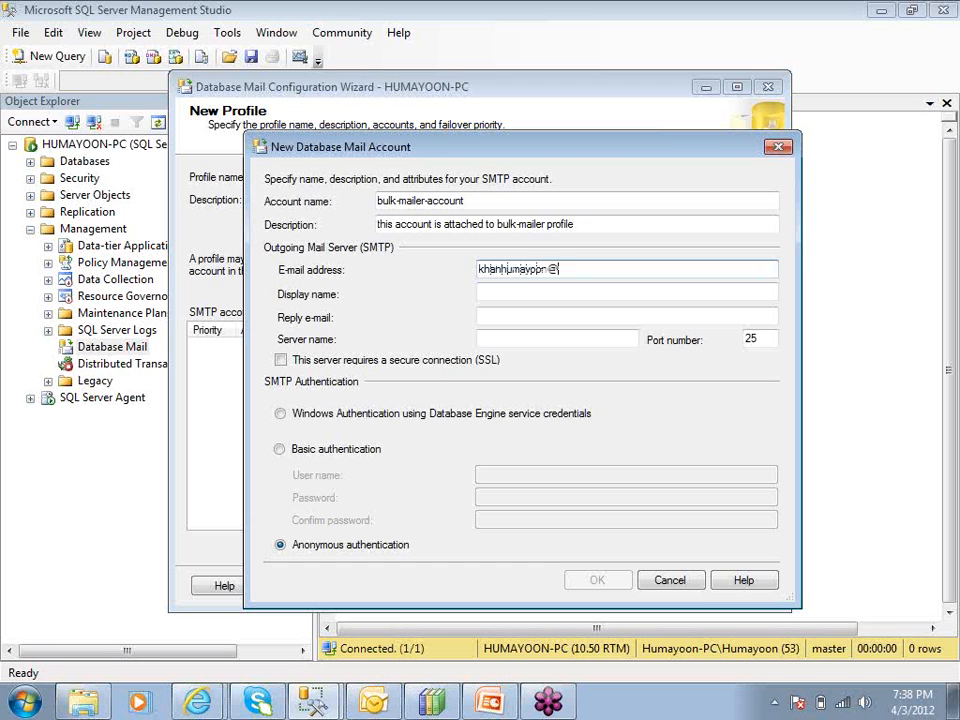
Enter the sender's Gmail address and the display name 'Certi Tracks'
{"action": "left_click", "coordinate": [550, 291]}
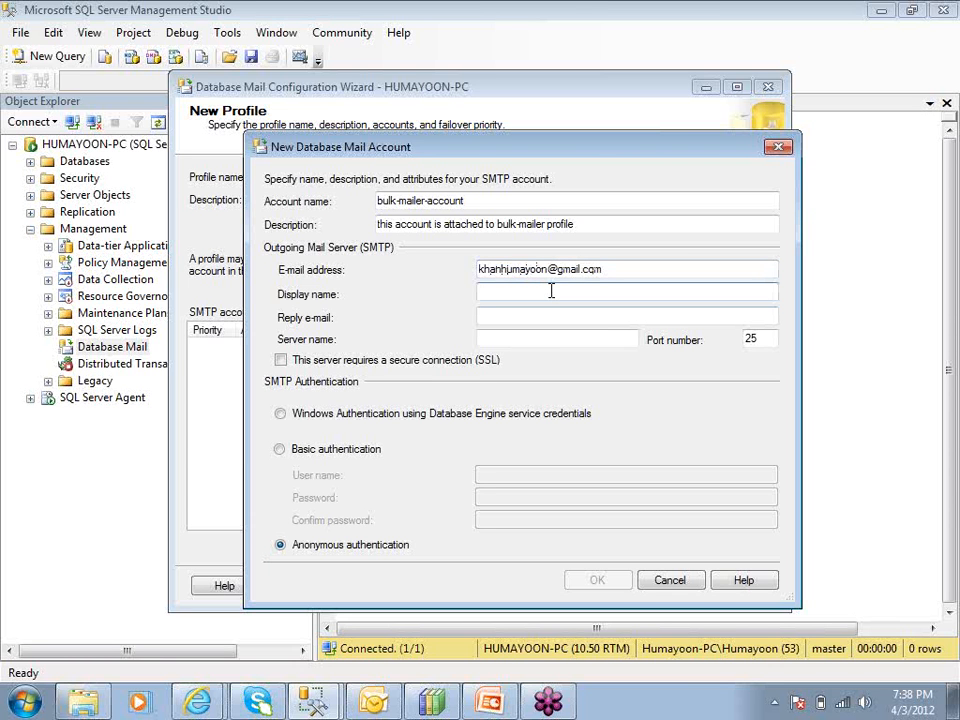
{"action": "type", "text": "Certi Tracks"}
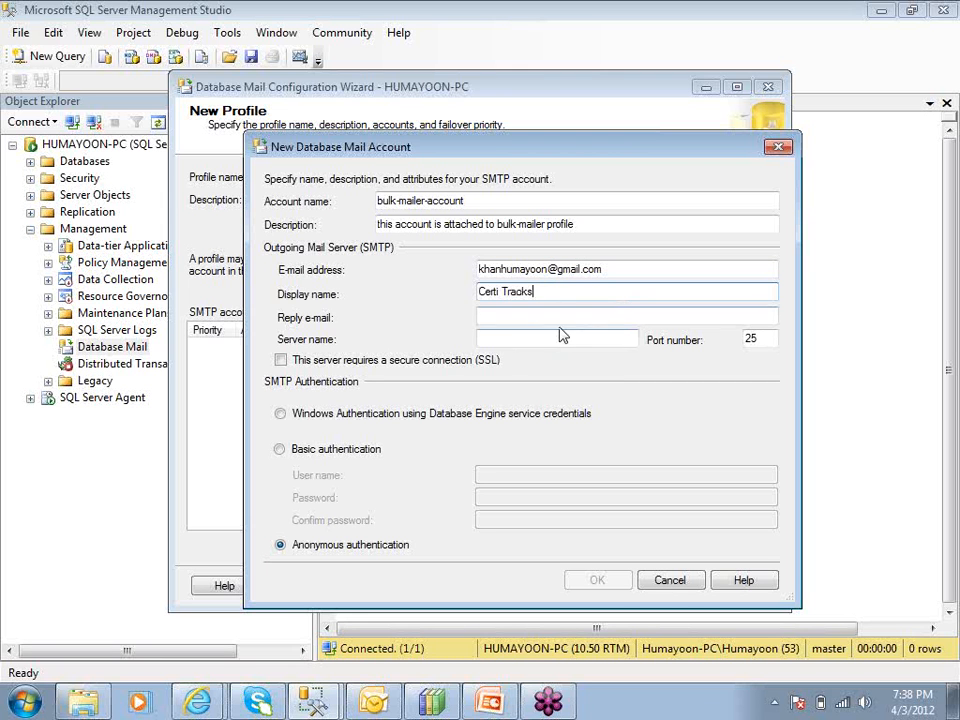
{"action": "left_click_drag", "start_coordinate": [549, 290], "coordinate": [456, 291]}
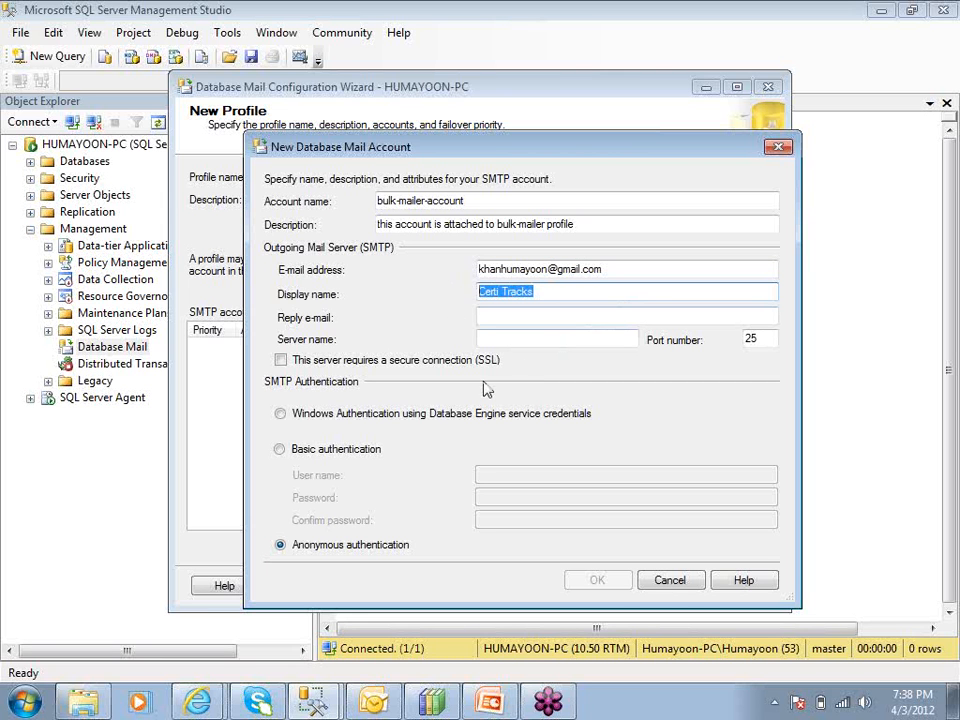
{"action": "left_click", "coordinate": [555, 291]}
{"action": "left_click_drag", "start_coordinate": [555, 291], "coordinate": [456, 311]}
Enter the reply Gmail address, server smtp.gmail.com, and change the port from 25 to 587
{"action": "left_click", "coordinate": [509, 315]}
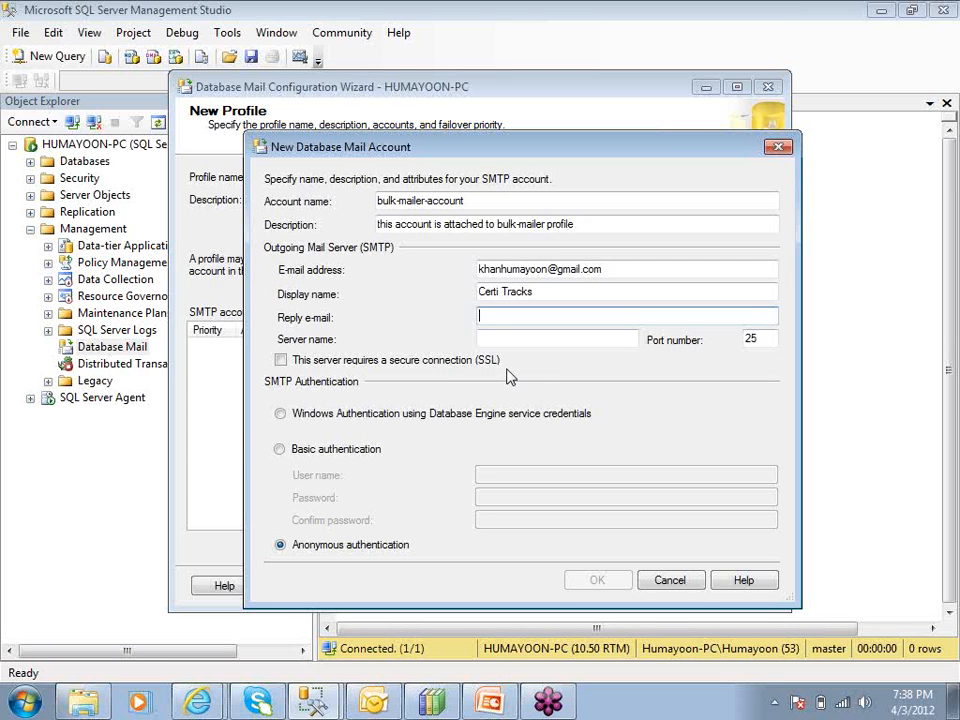
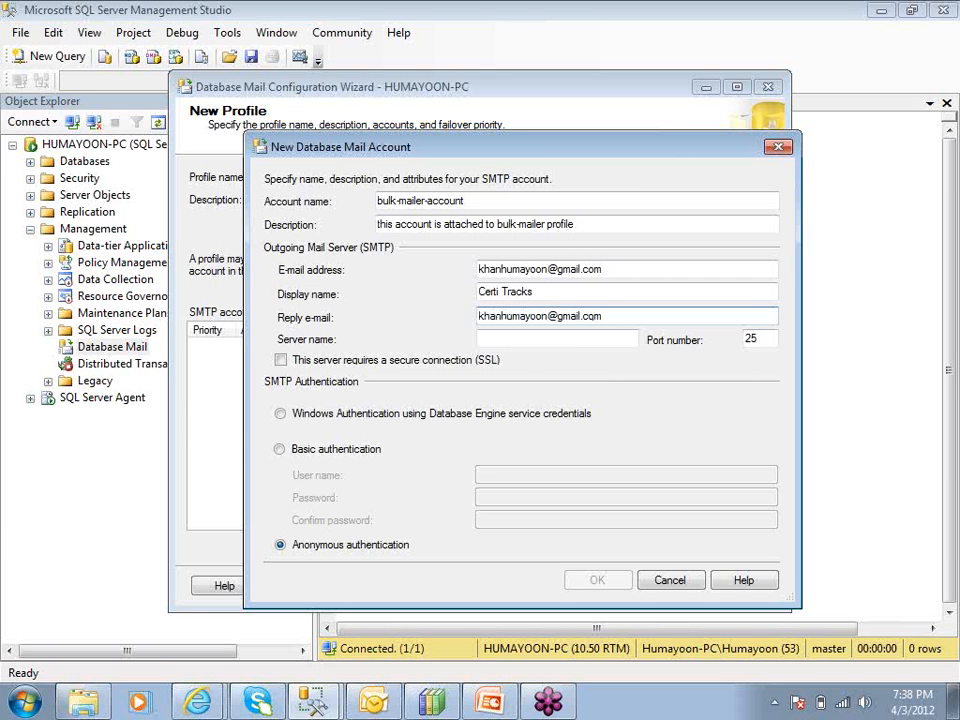
{"action": "left_click", "coordinate": [508, 341]}
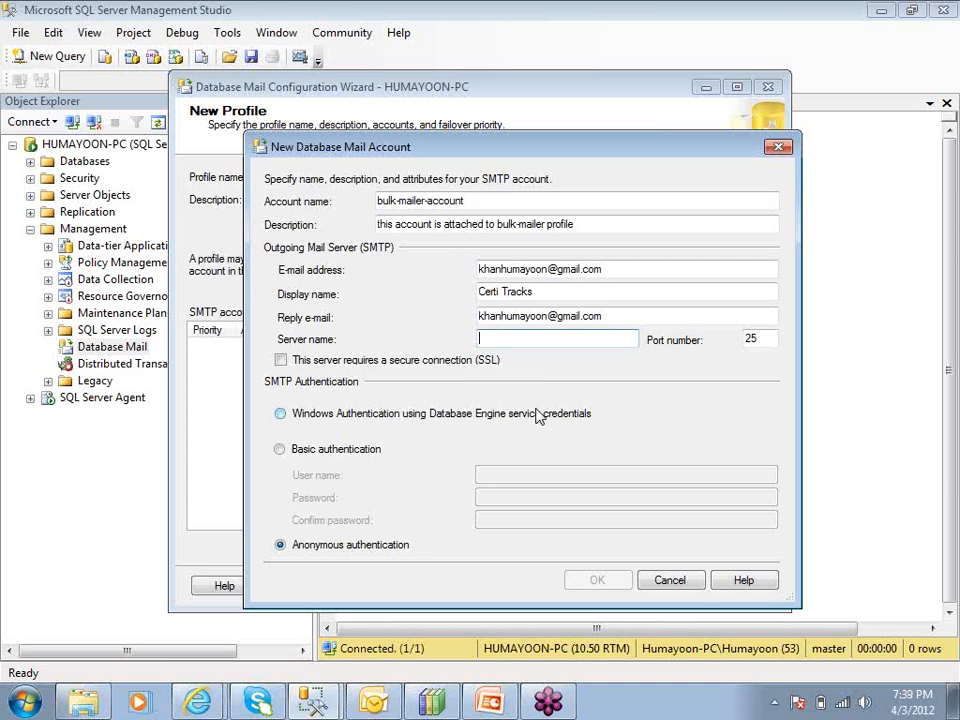
{"action": "type", "text": "smtp"}
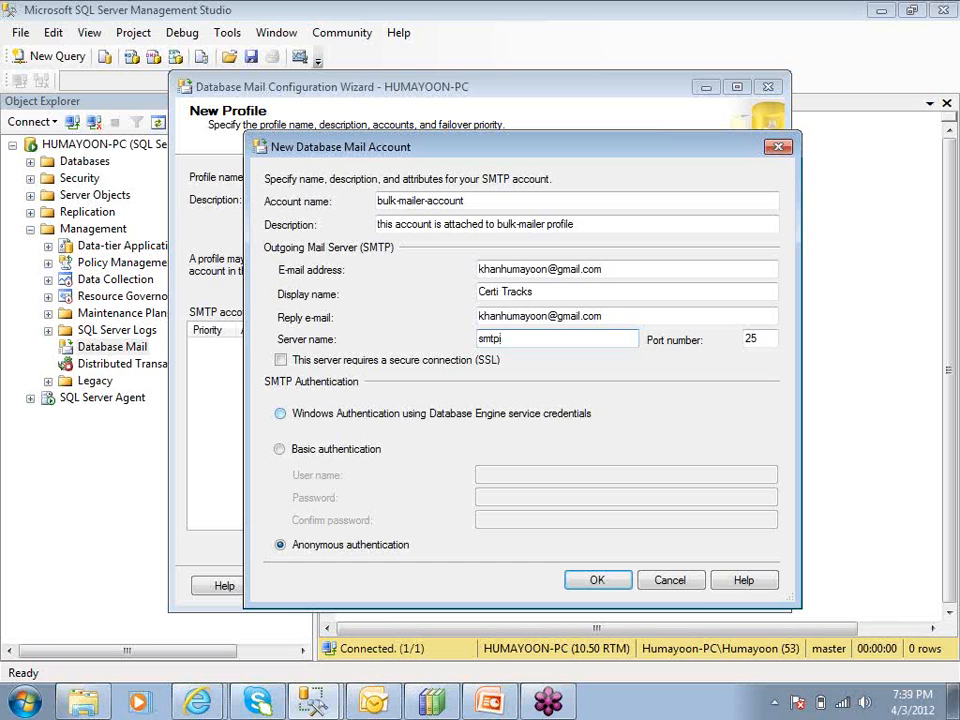
{"action": "type", "text": ".gmail.com"}
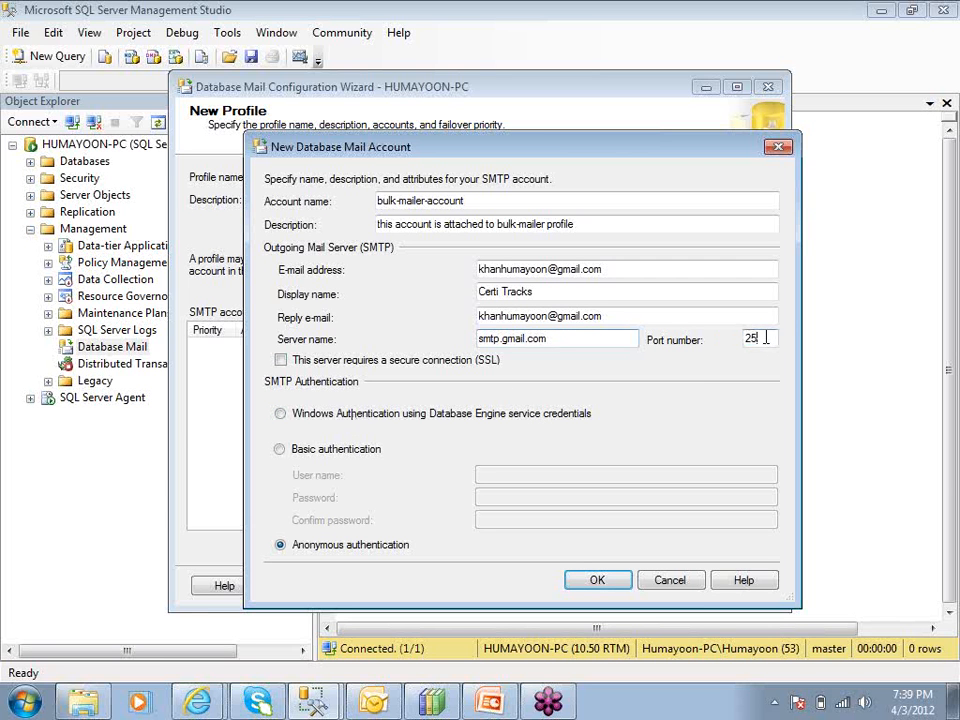
{"action": "left_click_drag", "start_coordinate": [763, 338], "coordinate": [688, 345]}
{"action": "type", "text": "587"}
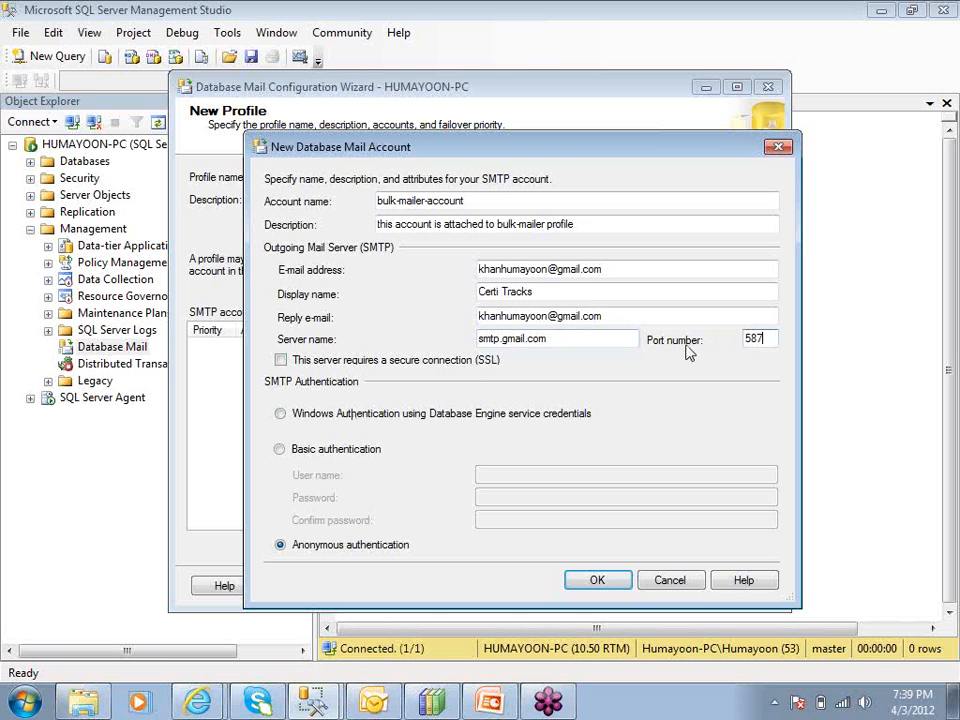
Enable SSL and basic authentication with the Gmail login and password, then save the account
{"action": "left_click", "coordinate": [281, 361]}
{"action": "left_click", "coordinate": [280, 449]}
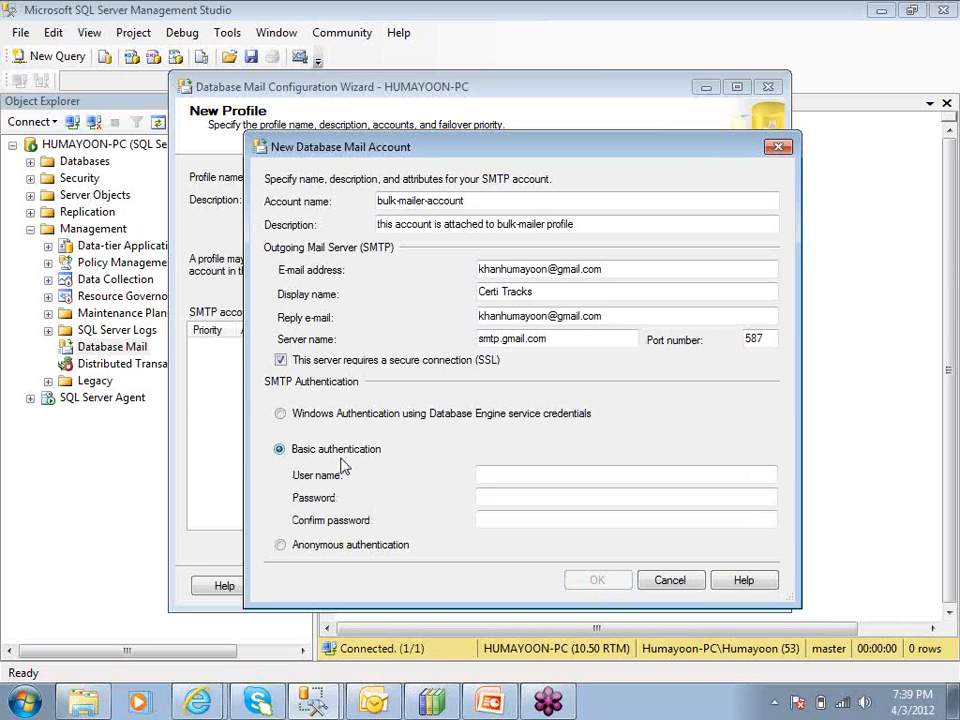
{"action": "left_click", "coordinate": [485, 473]}
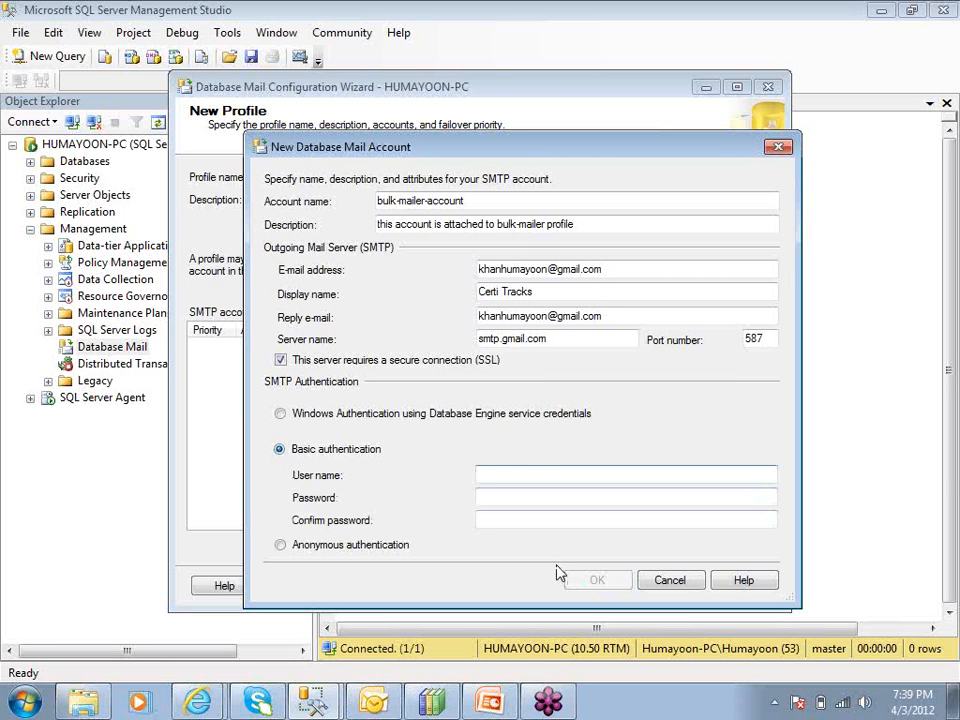
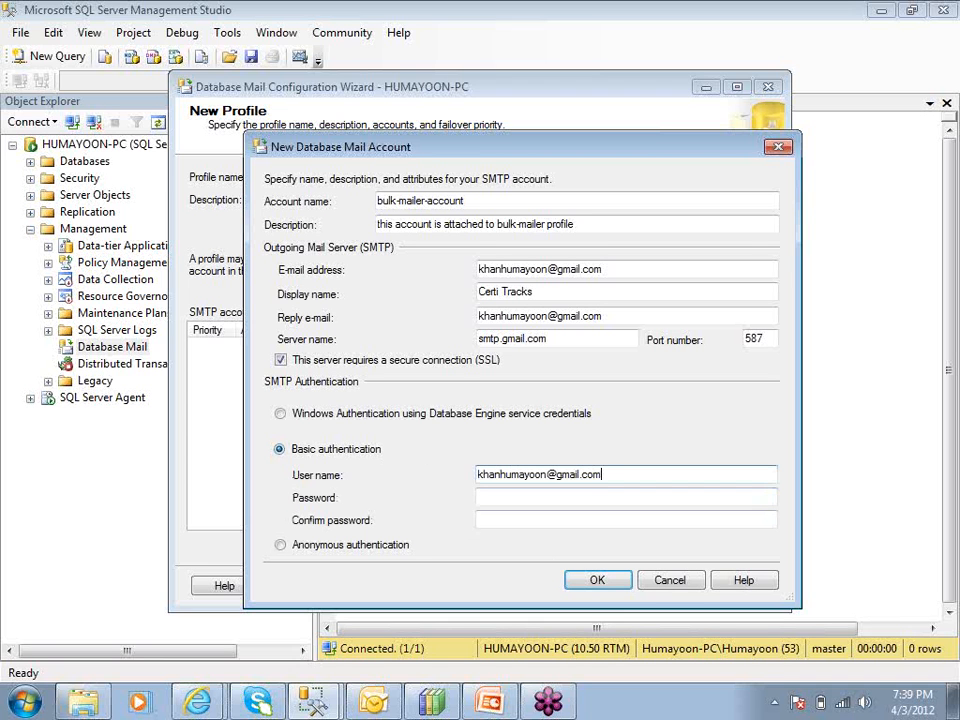
{"action": "key", "text": "Tab"}
{"action": "type", "text": "*********"}
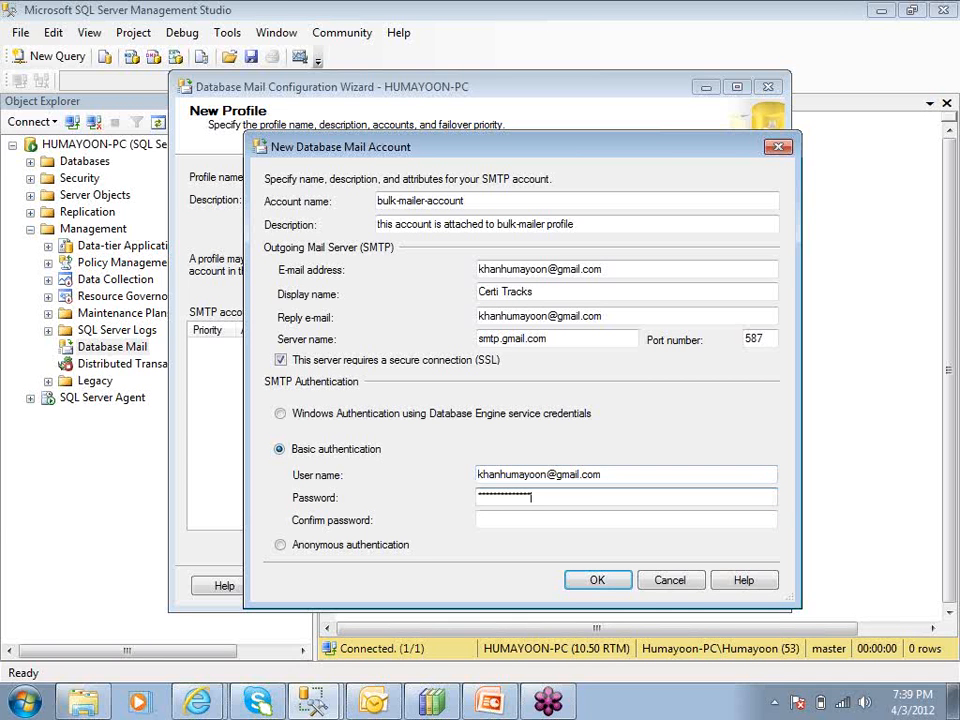
{"action": "key", "text": "Tab"}
{"action": "type", "text": "*******"}
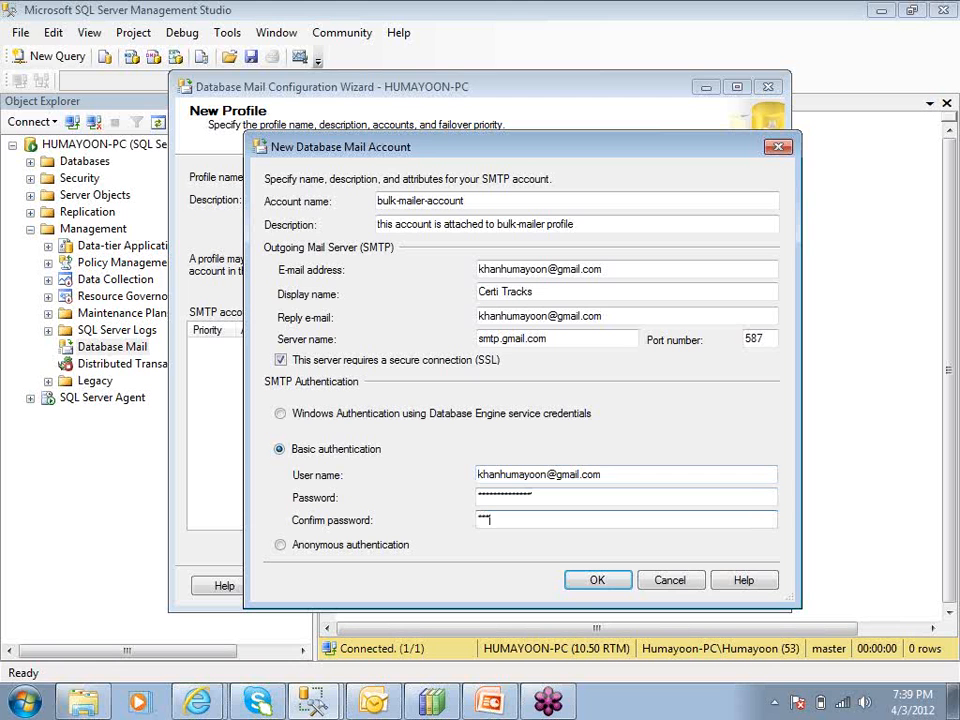
{"action": "type", "text": "***"}
{"action": "left_click", "coordinate": [596, 581]}
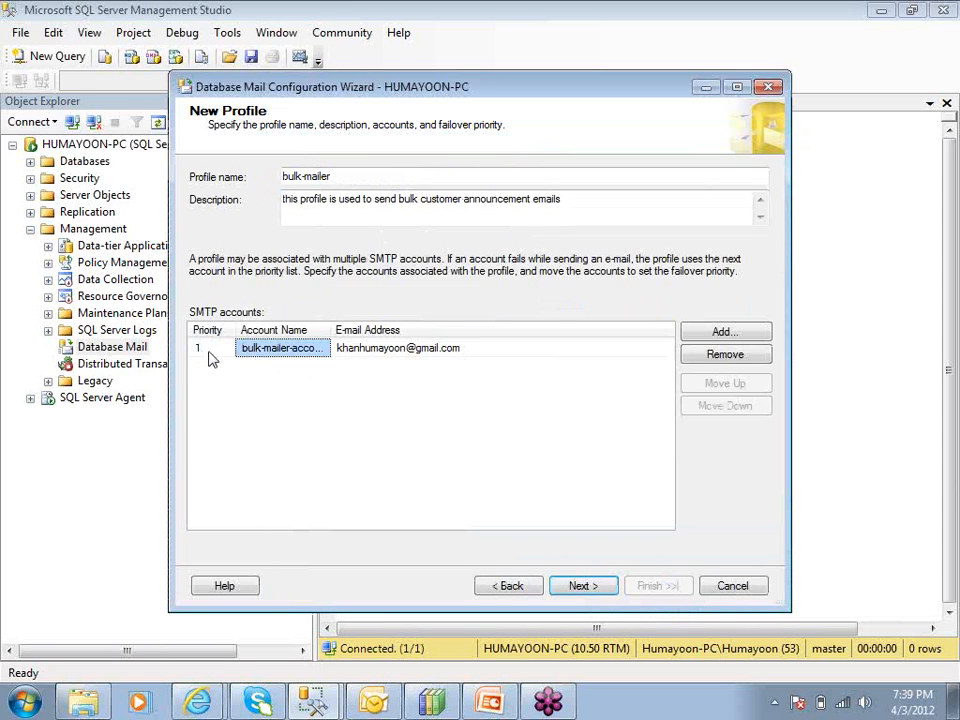
Mark bulk-mailer as Public with Default Profile set to Yes, then continue
{"action": "left_click", "coordinate": [335, 177]}
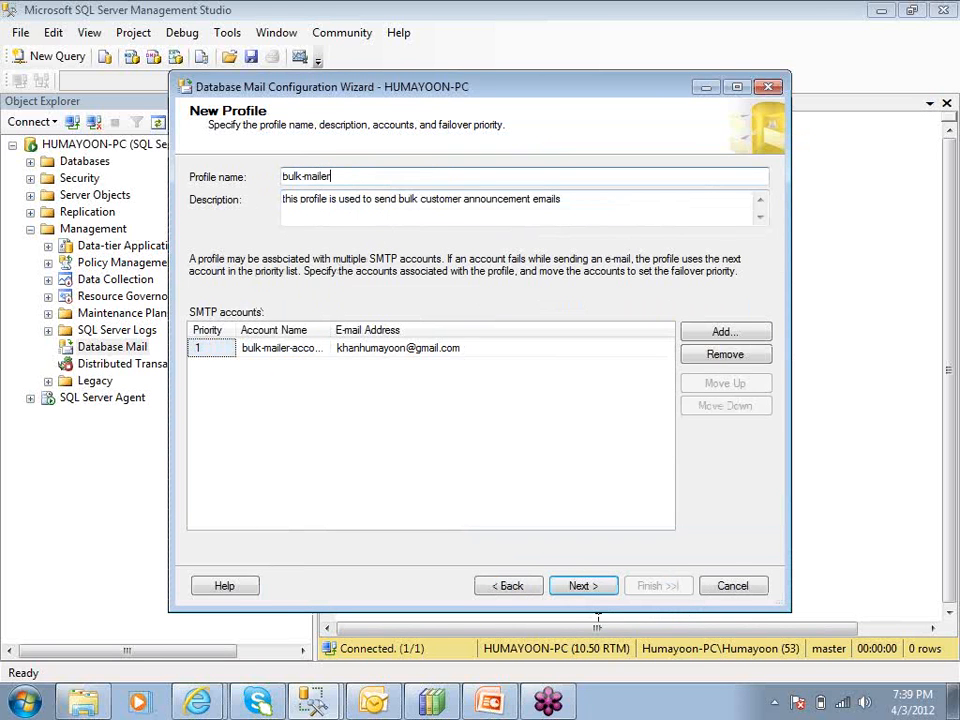
{"action": "left_click", "coordinate": [585, 586]}
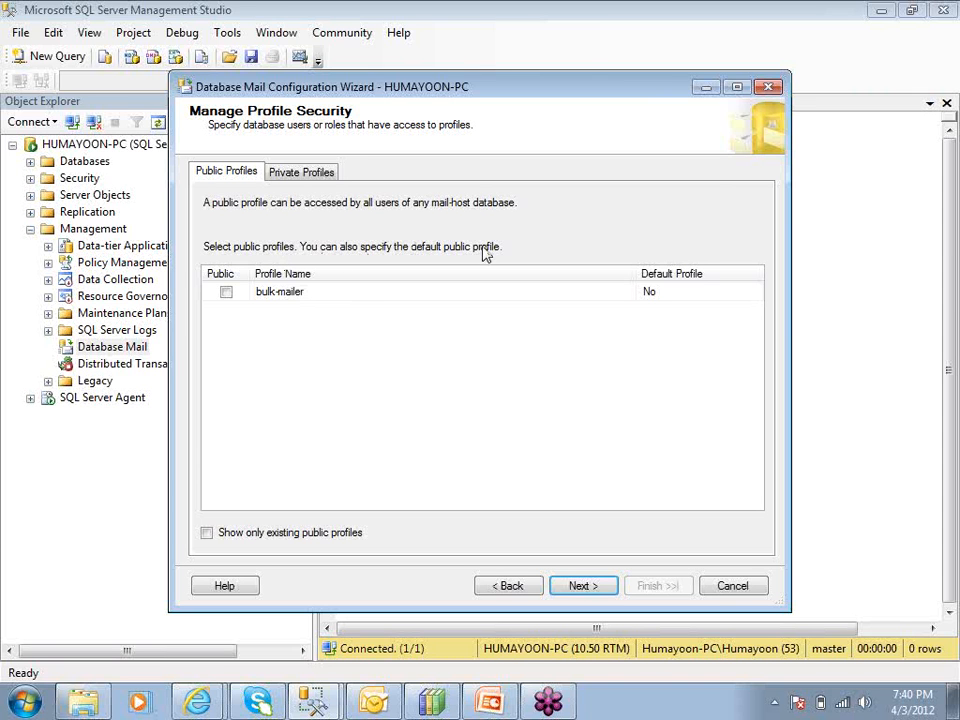
{"action": "left_click", "coordinate": [226, 292]}
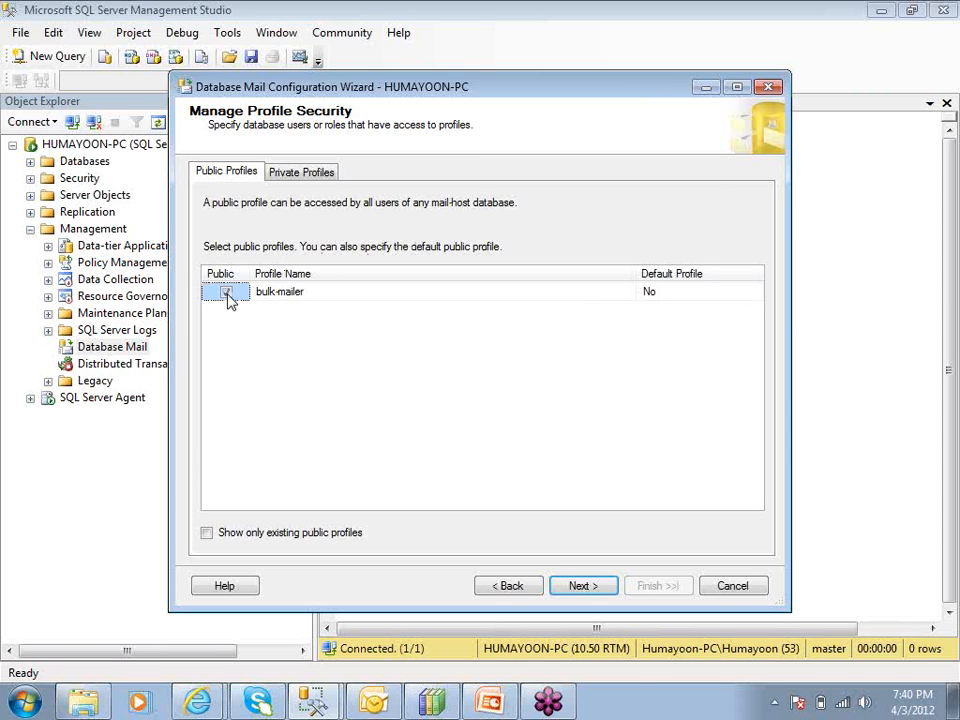
{"action": "left_click", "coordinate": [697, 296]}
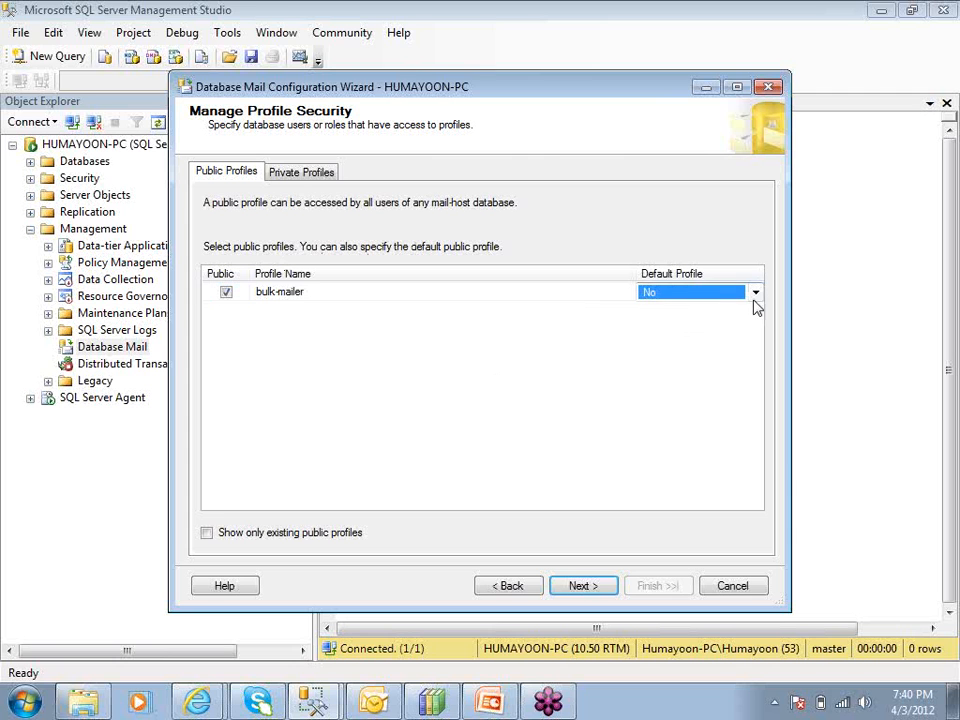
{"action": "left_click", "coordinate": [756, 295]}
{"action": "left_click", "coordinate": [740, 312]}
{"action": "left_click", "coordinate": [583, 587]}
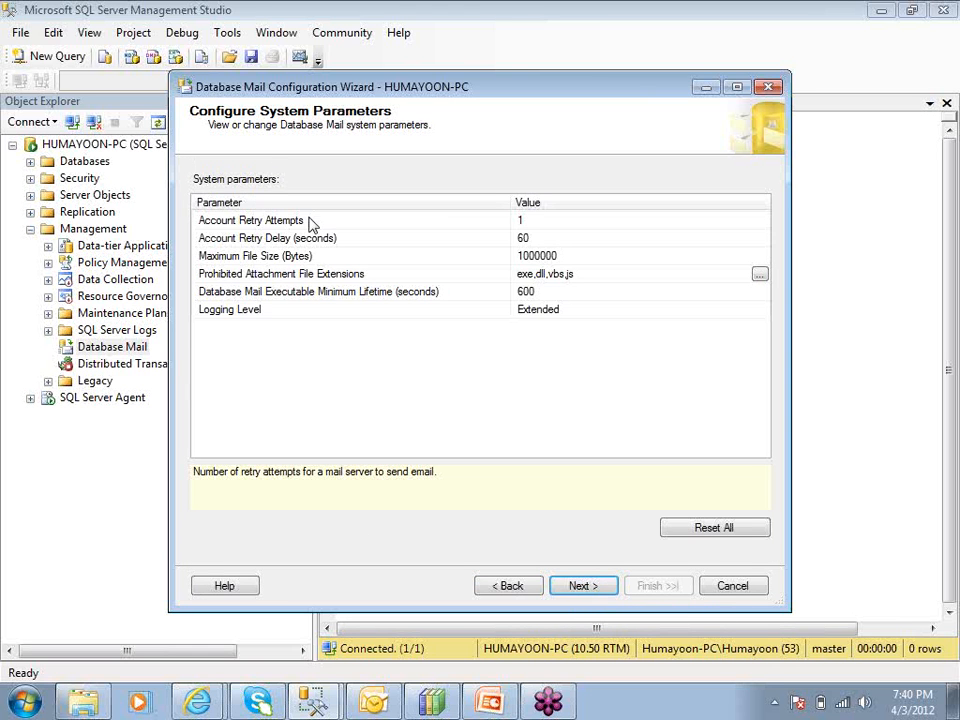
Review retry attempts, maximum file size and prohibited extensions, then finish and close the wizard
{"action": "left_click", "coordinate": [543, 224]}
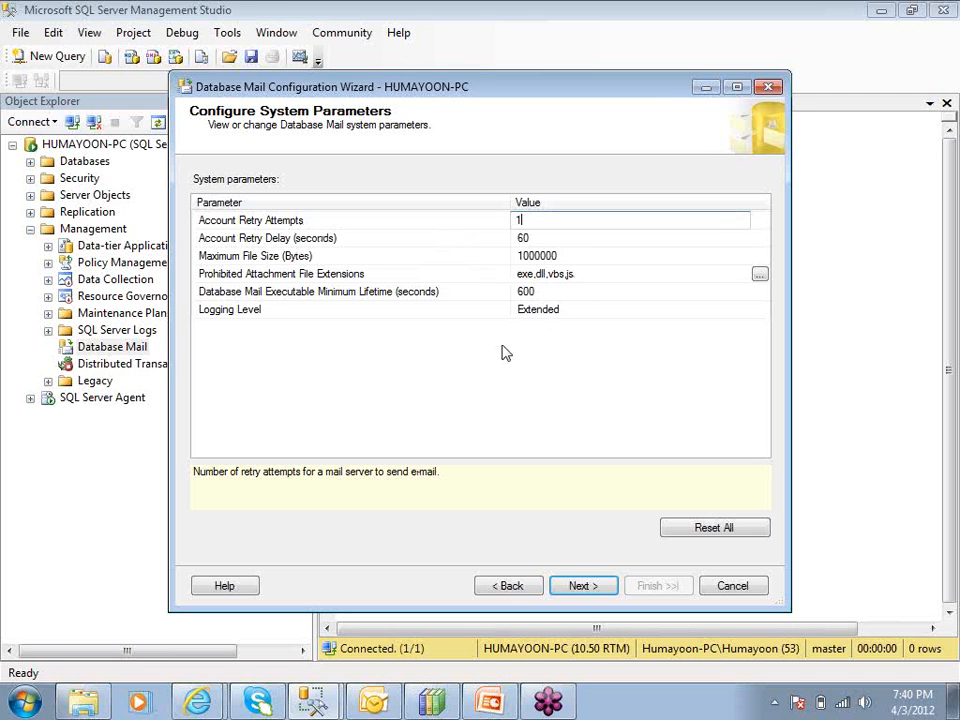
{"action": "left_click", "coordinate": [569, 258]}
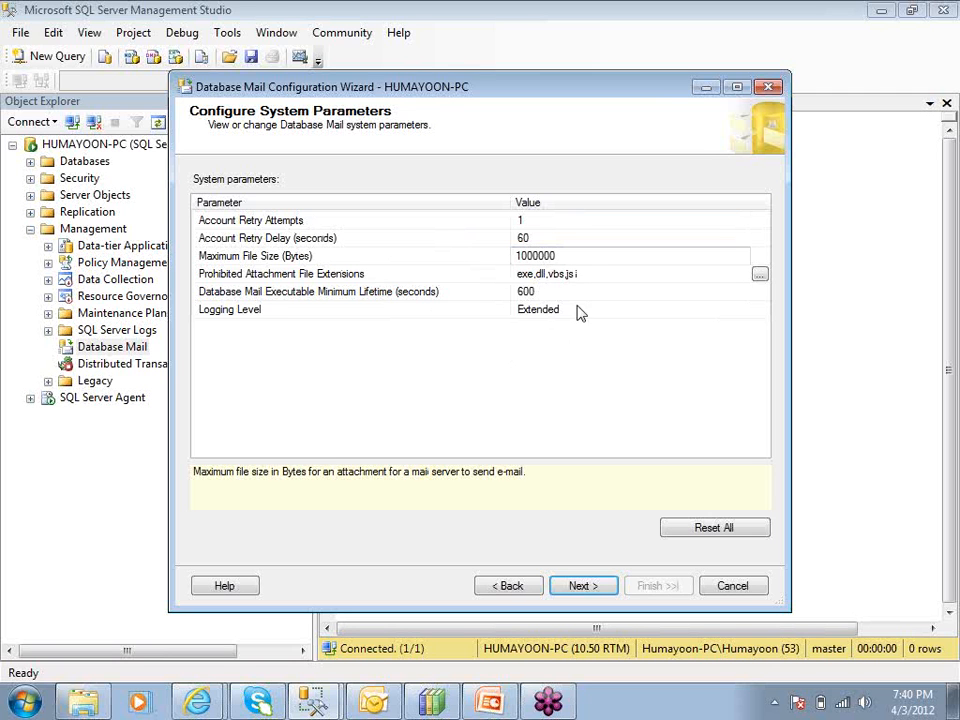
{"action": "left_click", "coordinate": [587, 278]}
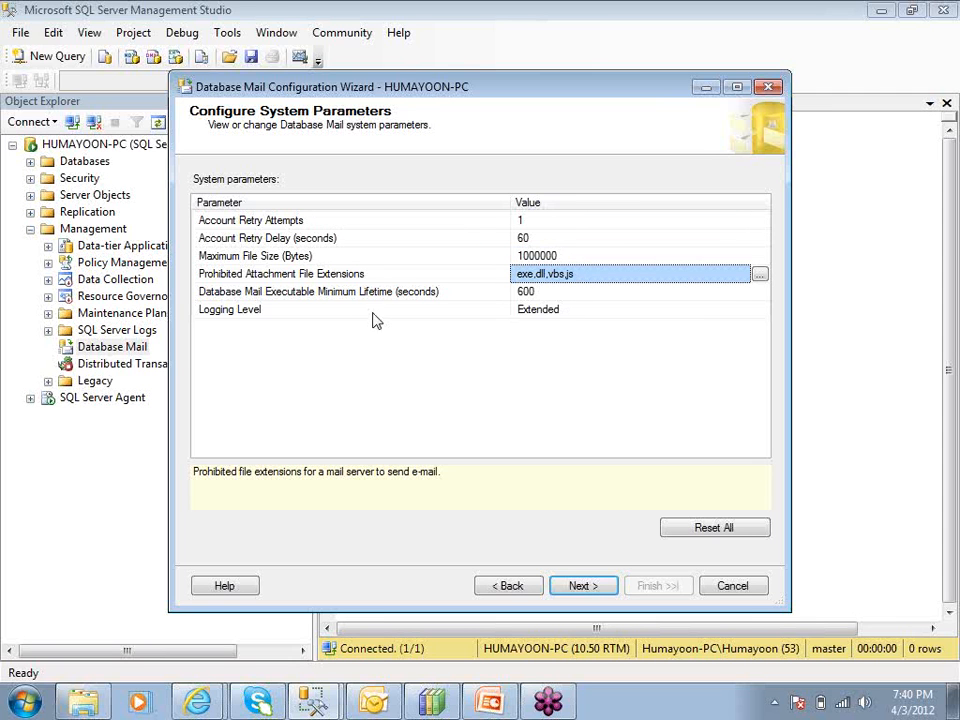
{"action": "left_click", "coordinate": [585, 587]}
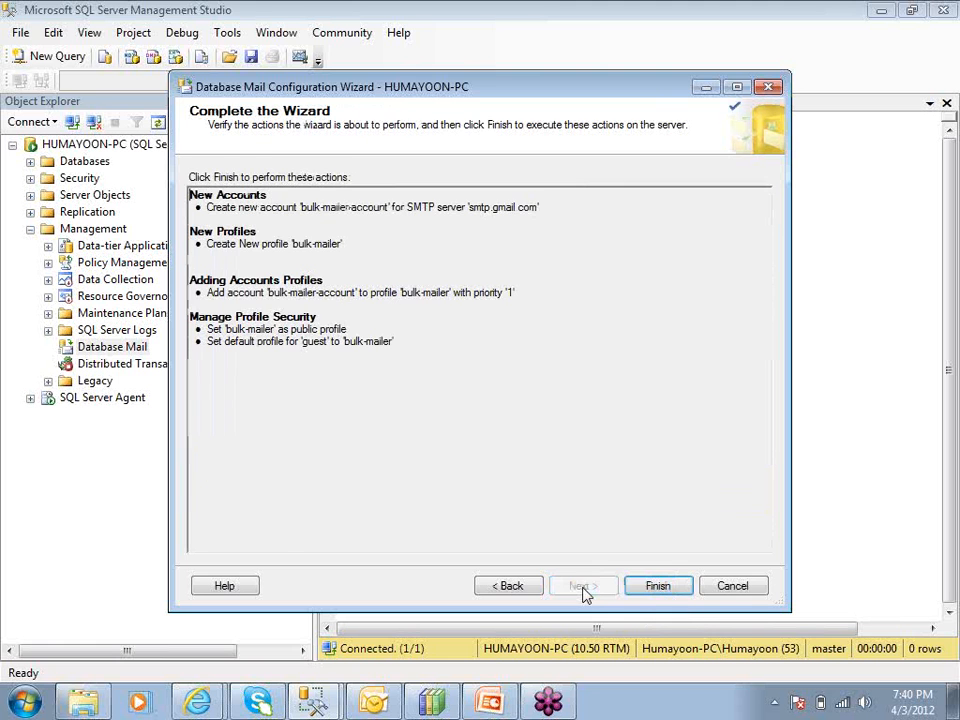
{"action": "left_click", "coordinate": [655, 588]}
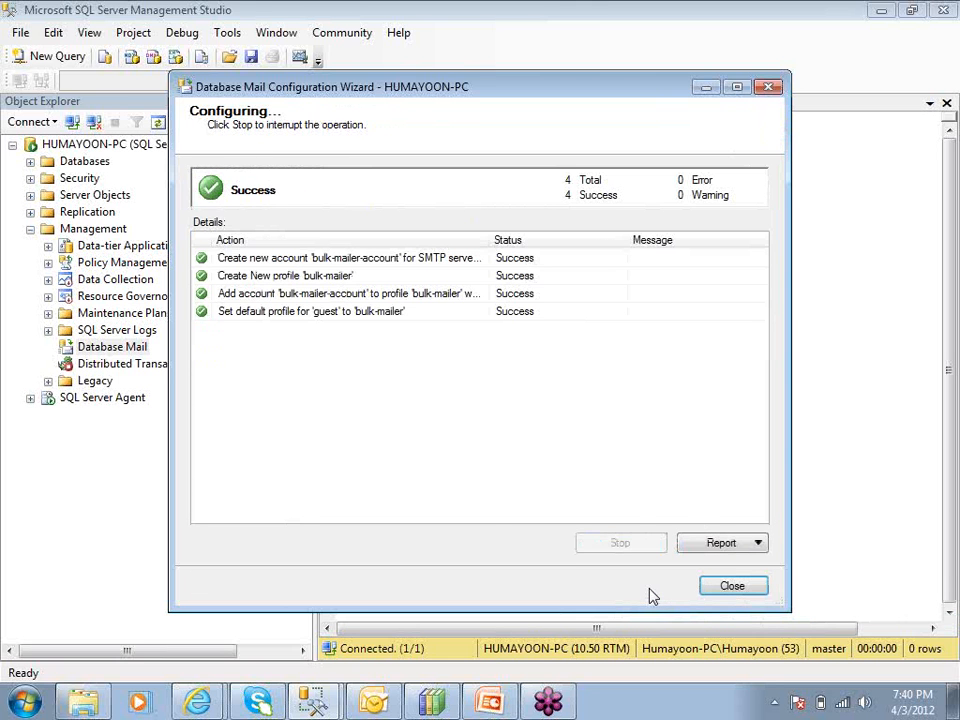
{"action": "left_click", "coordinate": [731, 587]}
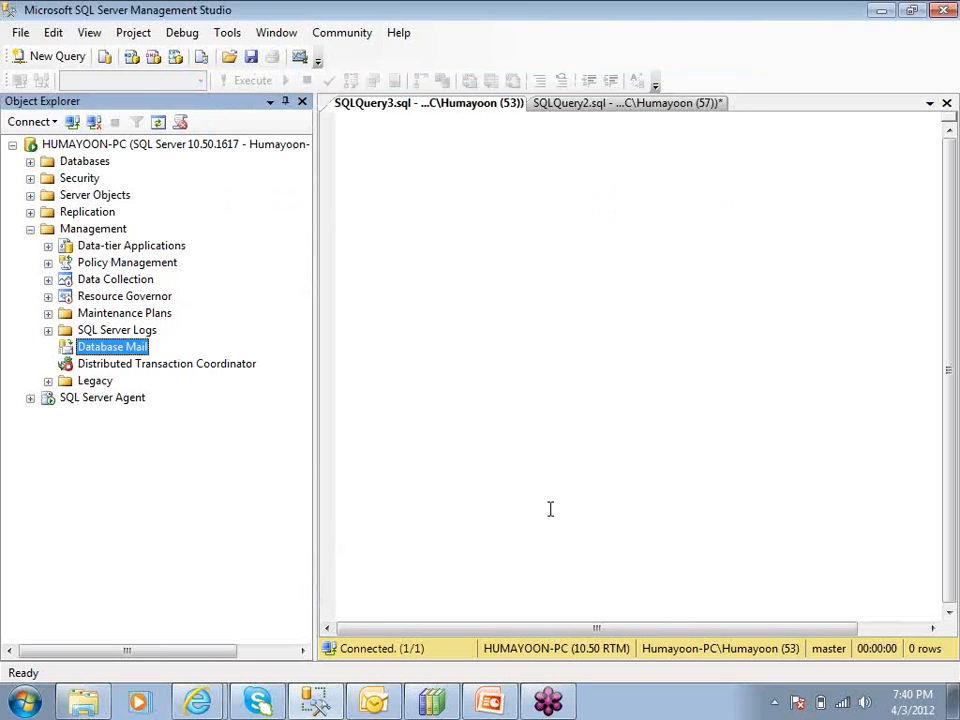
Send a Database Mail test e-mail to the recipient's address and acknowledge the confirmation
{"action": "right_click", "coordinate": [139, 347]}
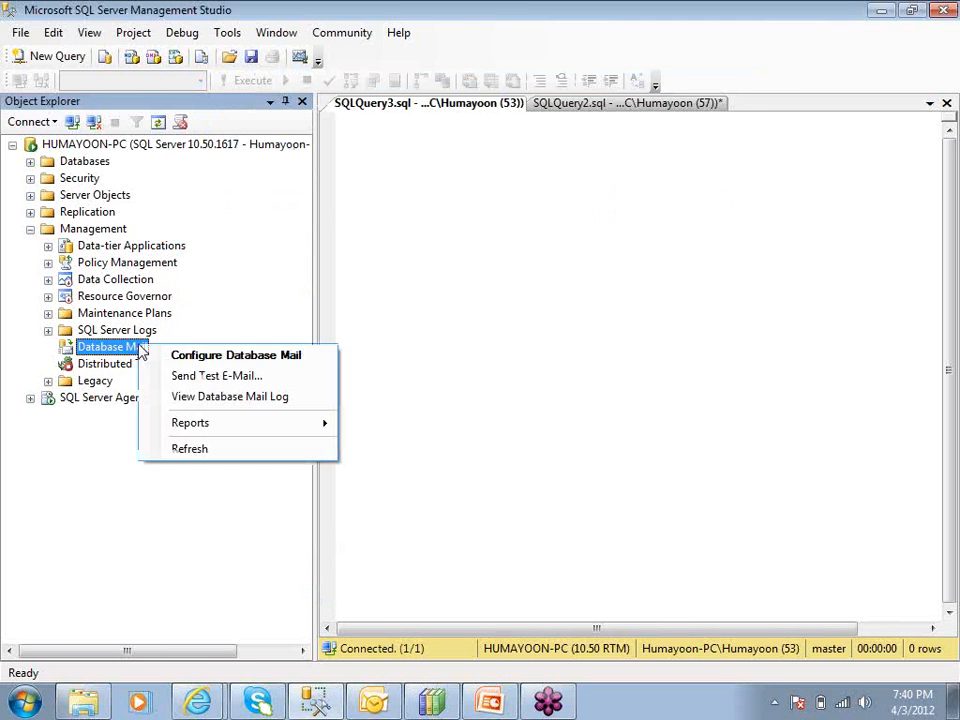
{"action": "left_click", "coordinate": [152, 376]}
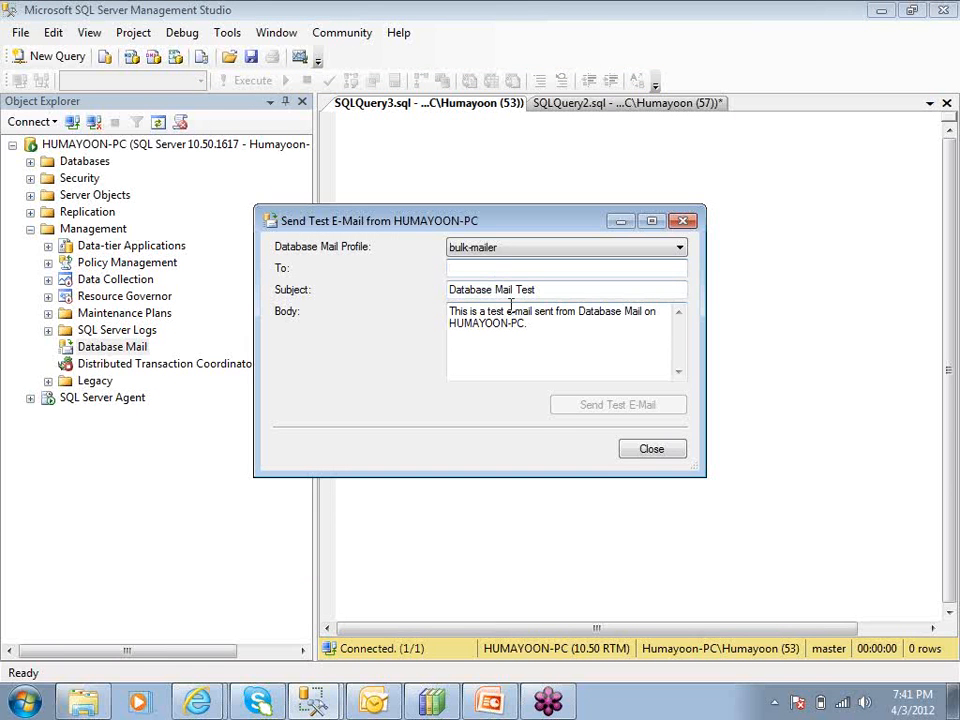
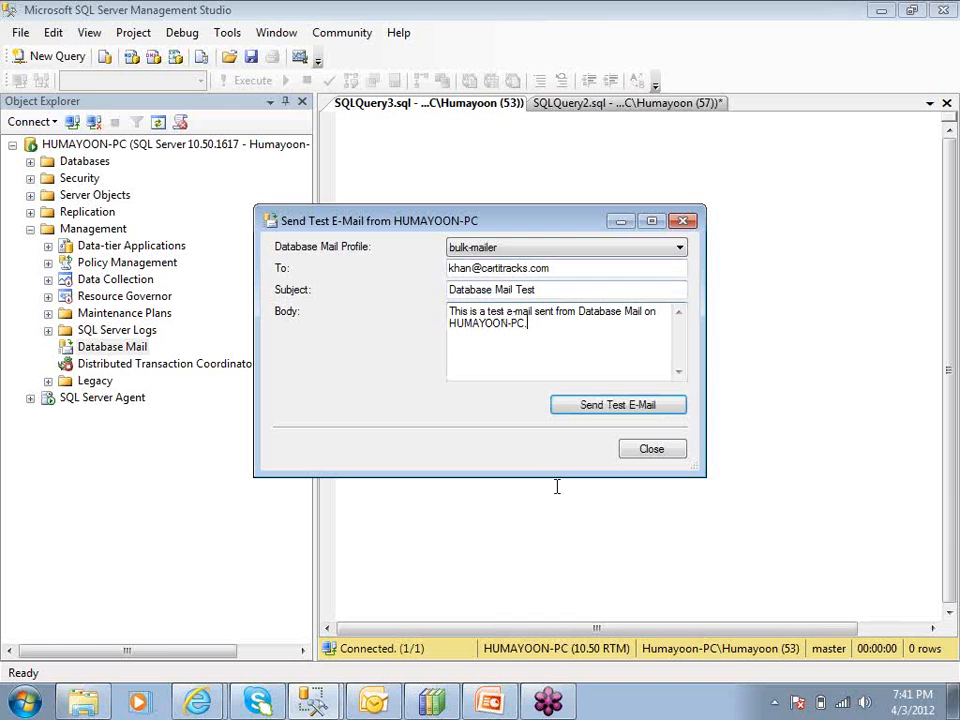
{"action": "left_click", "coordinate": [579, 419]}
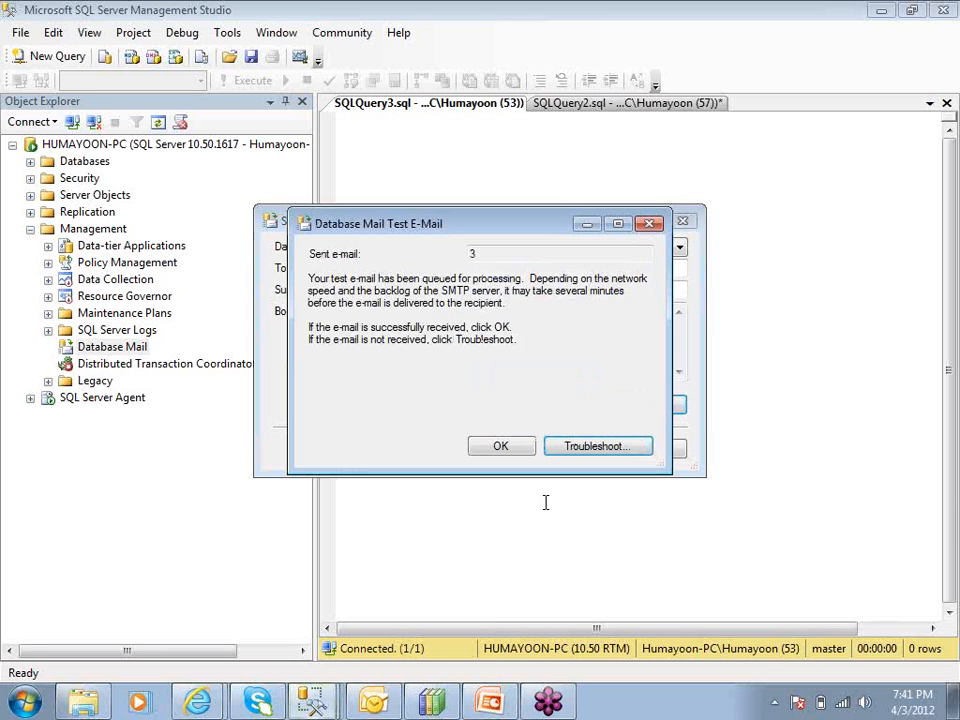
{"action": "left_click", "coordinate": [512, 452]}
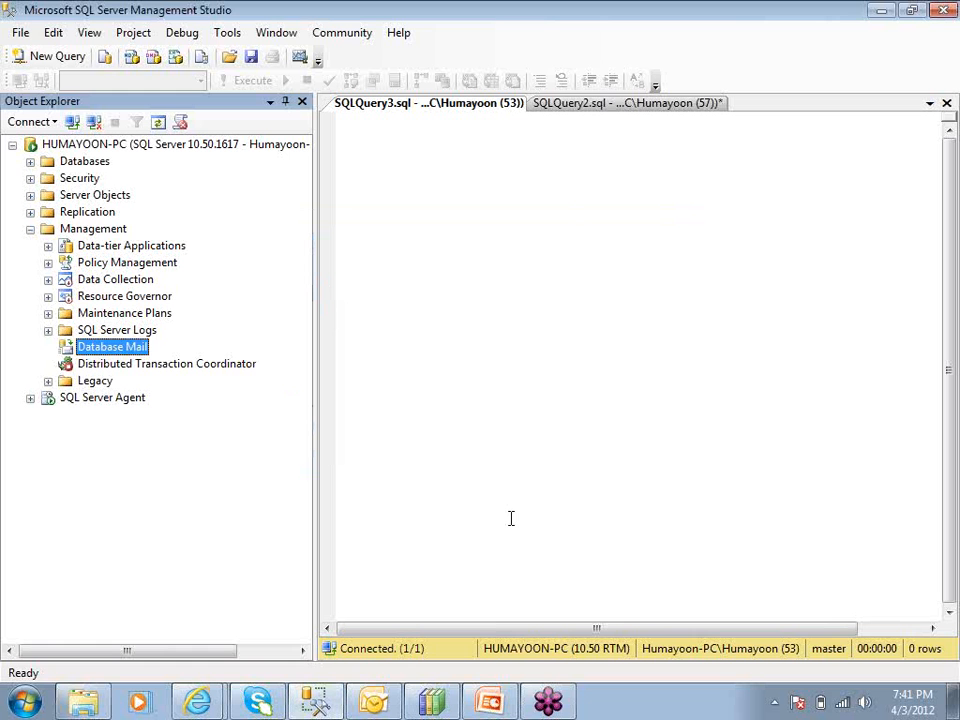
Read and delete the Database Mail Test message in Outlook, then minimize Outlook
{"action": "left_click", "coordinate": [373, 702]}
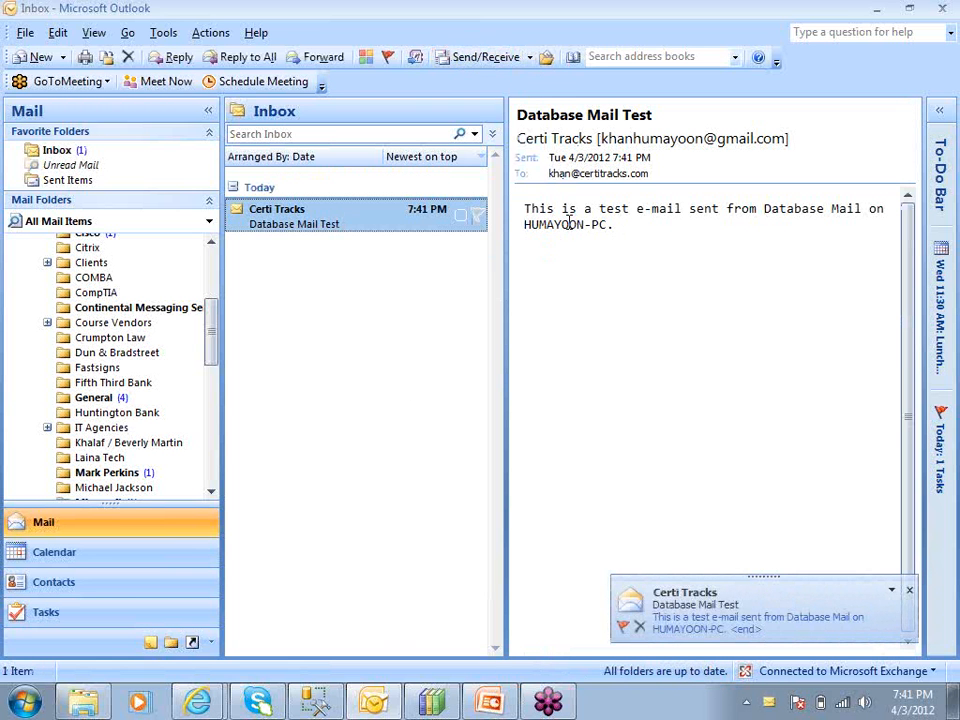
{"action": "left_click", "coordinate": [624, 225]}
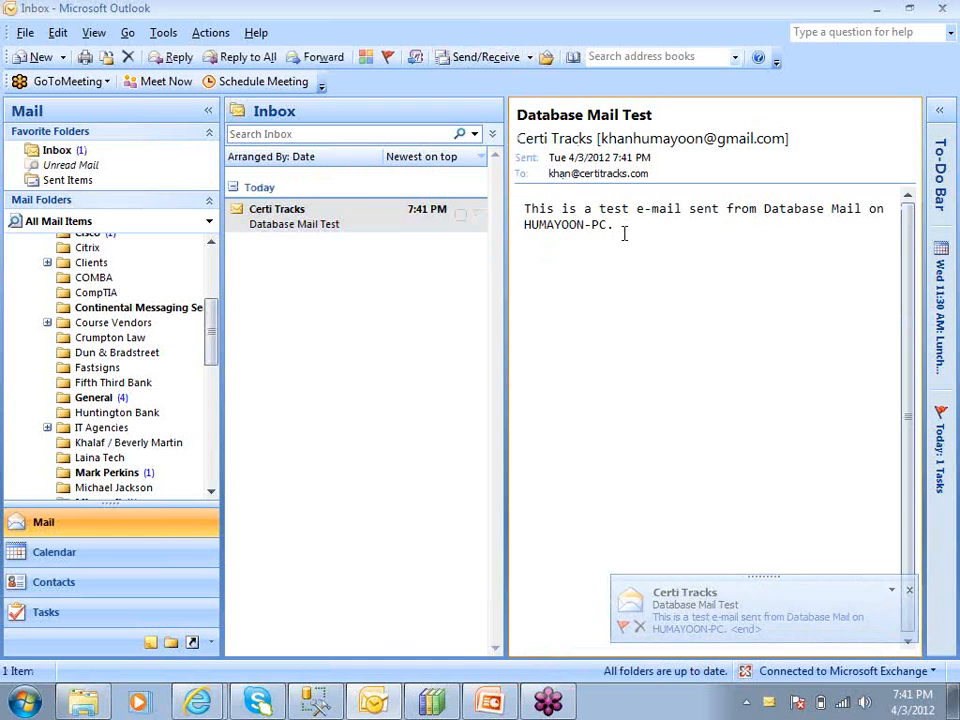
{"action": "left_click", "coordinate": [364, 208]}
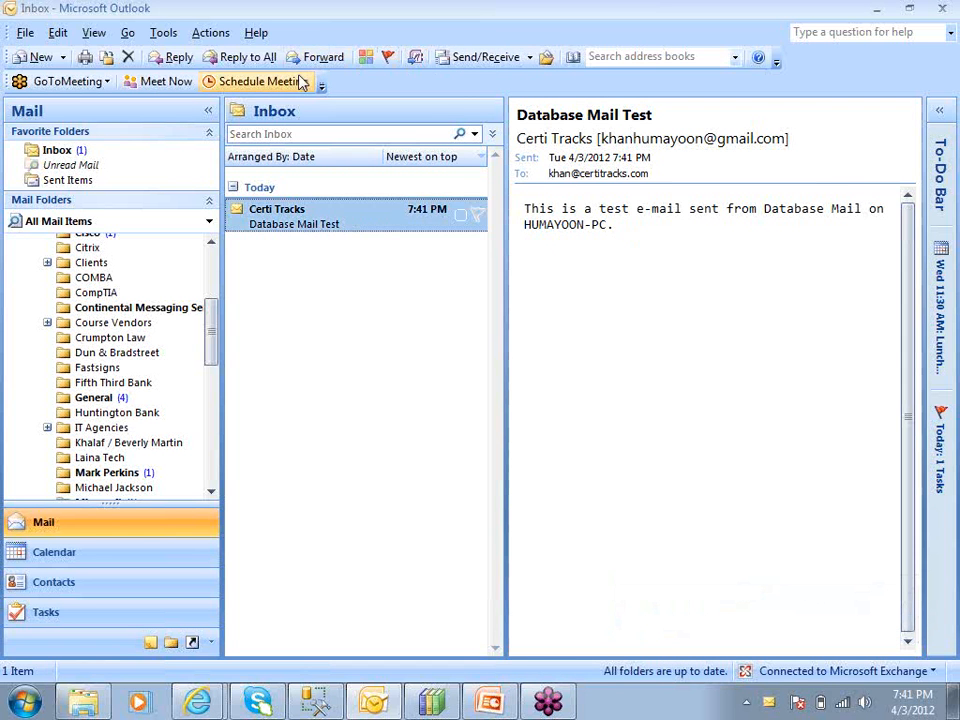
{"action": "left_click", "coordinate": [128, 57]}
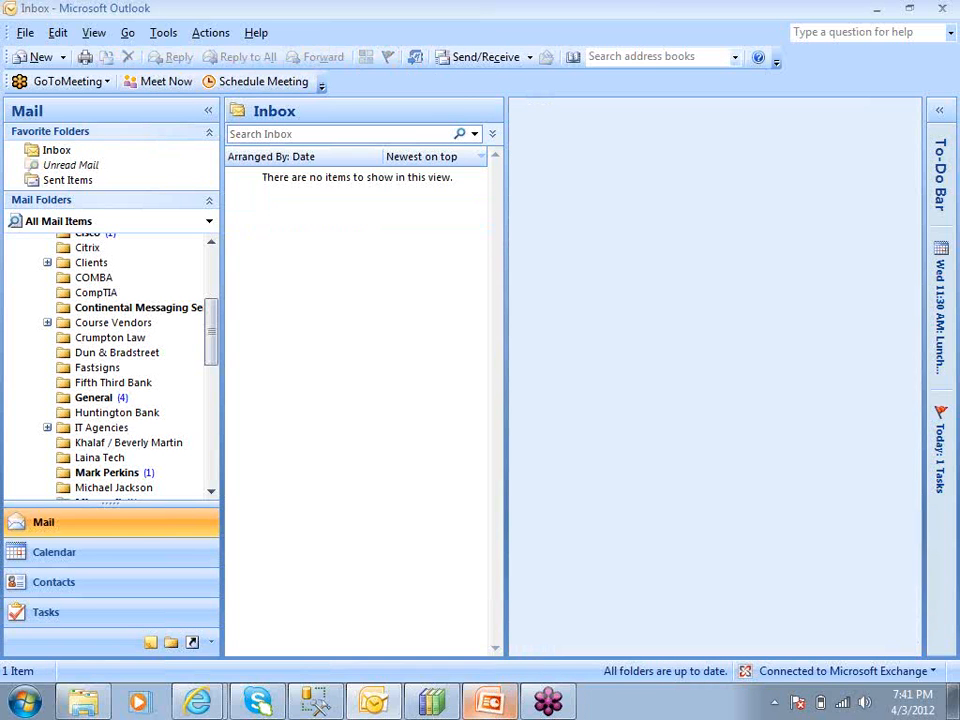
{"action": "left_click", "coordinate": [877, 8]}
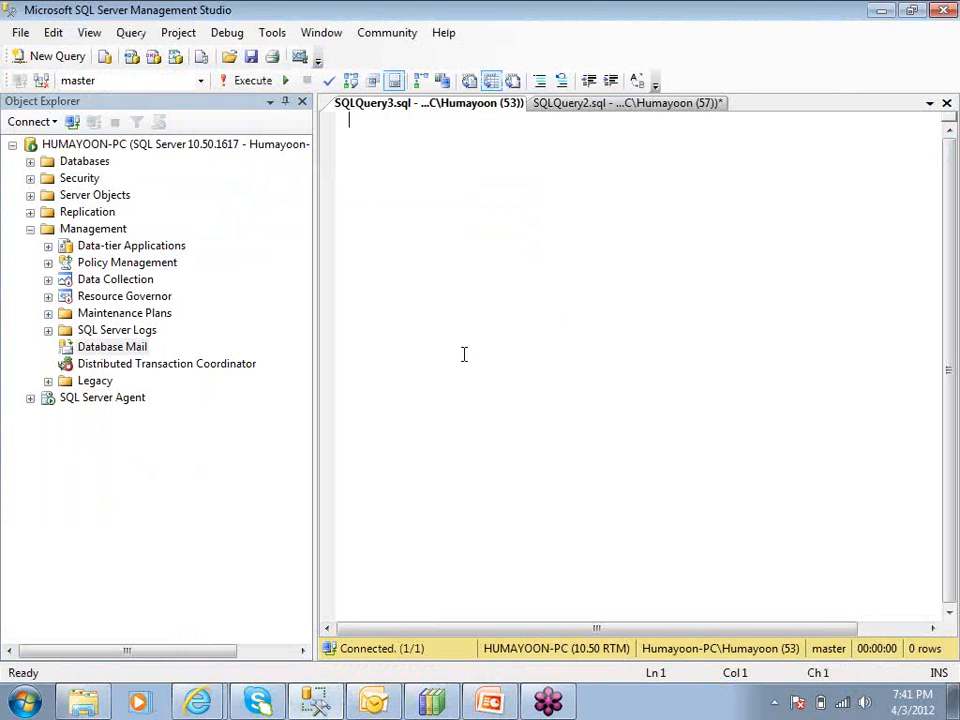
Select the Database Mail node in Object Explorer and click into the empty query window
{"action": "left_click", "coordinate": [62, 347]}
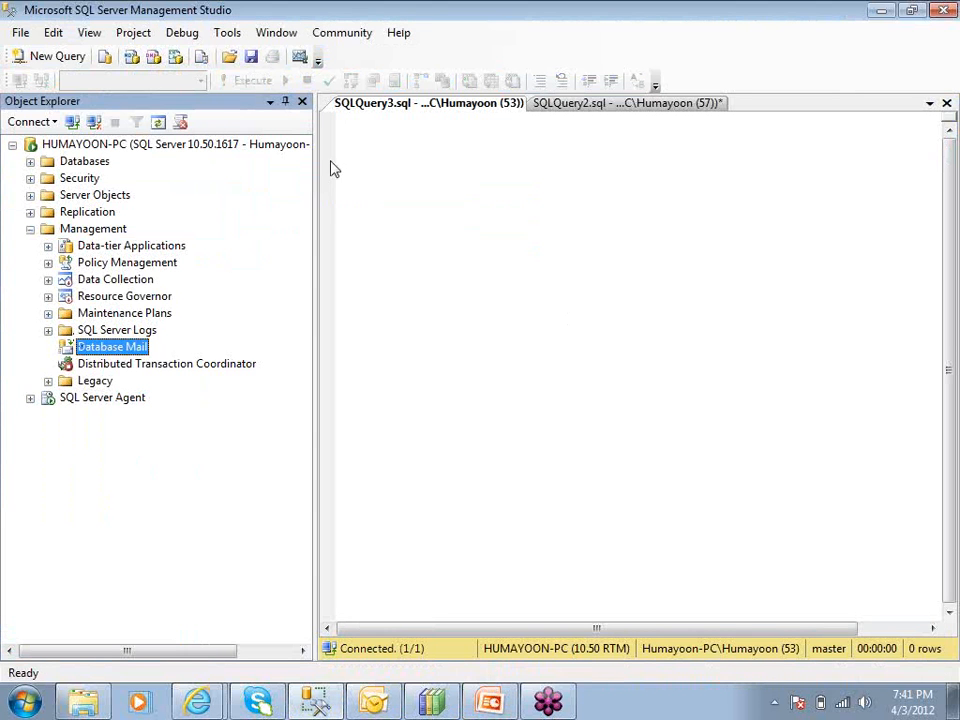
{"action": "left_click", "coordinate": [362, 122]}
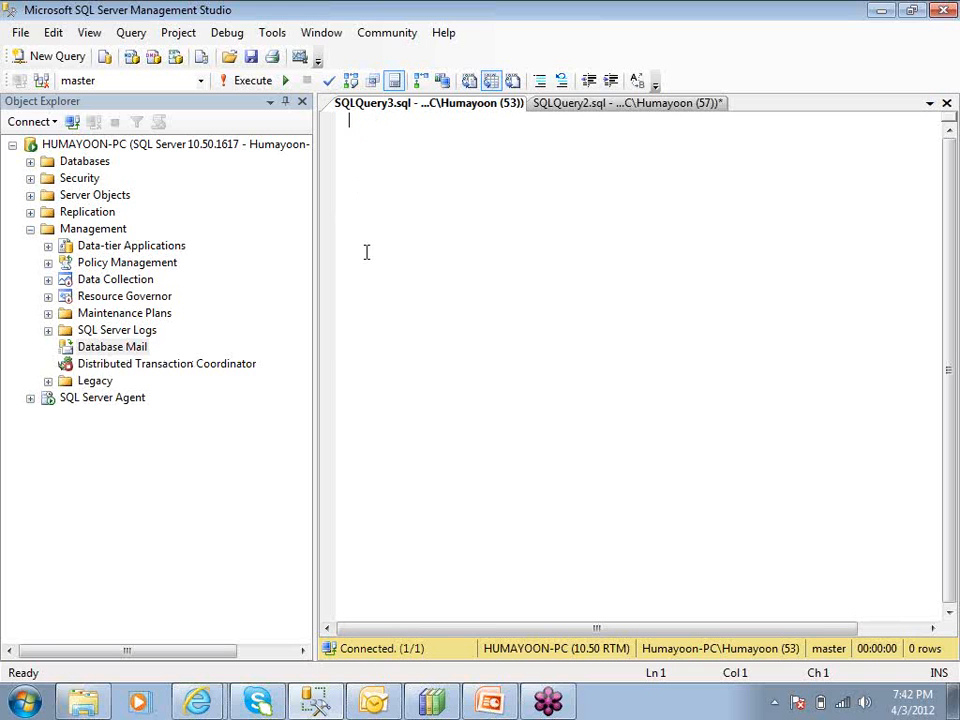
{"action": "left_click", "coordinate": [110, 347]}
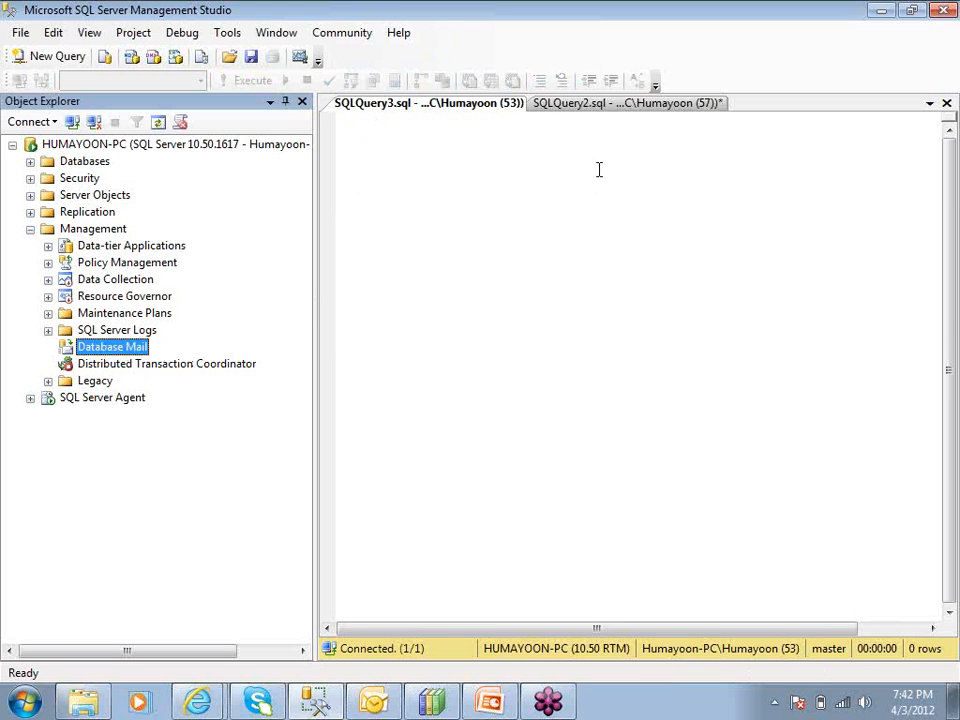
In the SQLQuery2 script, inspect the sp_send_dbmail call and its bulk-mailer profile_name parameter
{"action": "left_click", "coordinate": [596, 106]}
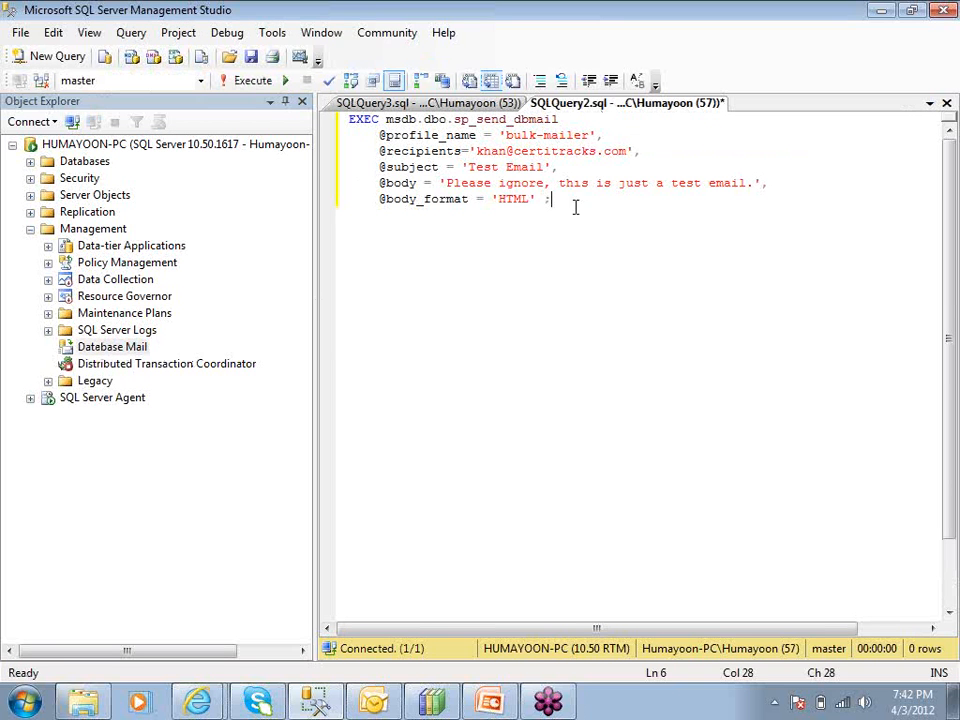
{"action": "left_click", "coordinate": [455, 119]}
{"action": "double_click", "coordinate": [457, 119]}
{"action": "left_click", "coordinate": [470, 119]}
{"action": "left_click_drag", "start_coordinate": [453, 119], "coordinate": [469, 119]}
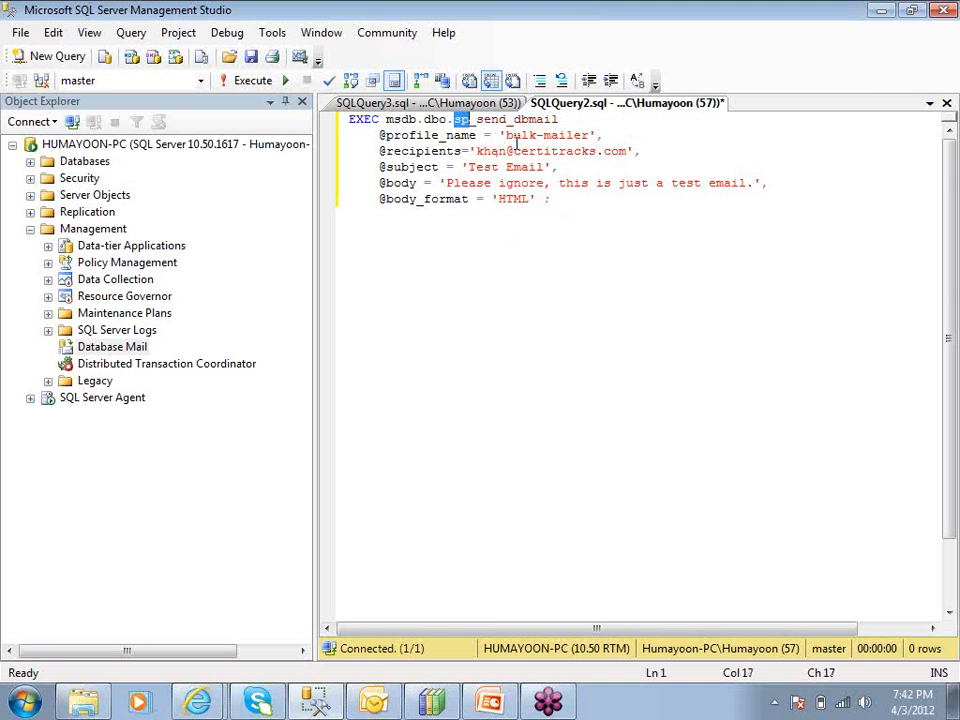
{"action": "left_click_drag", "start_coordinate": [506, 135], "coordinate": [592, 137]}
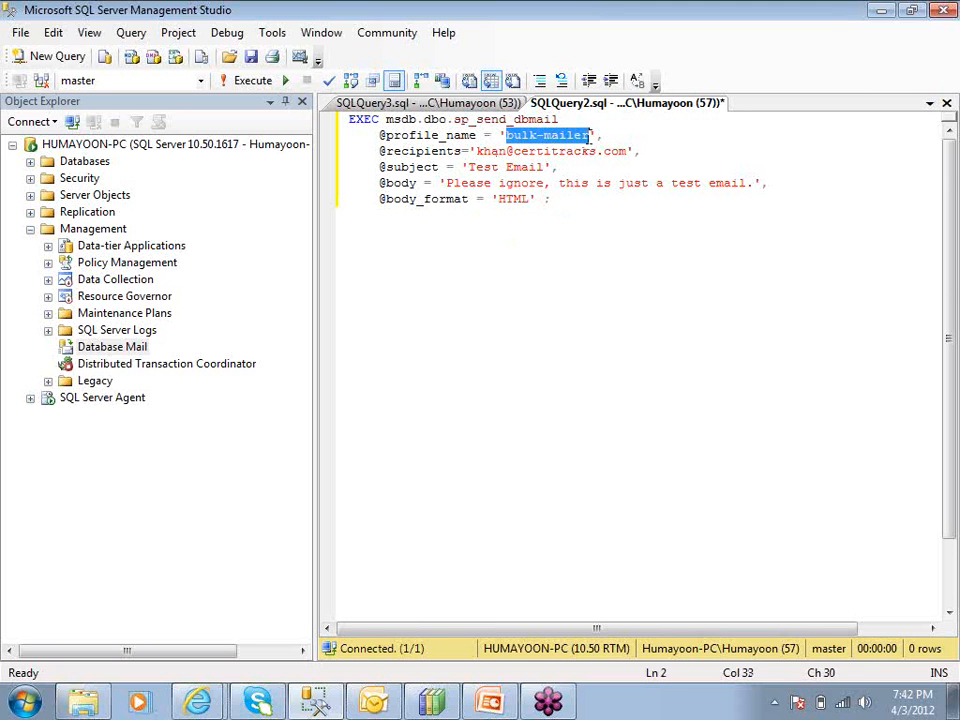
{"action": "left_click", "coordinate": [396, 134]}
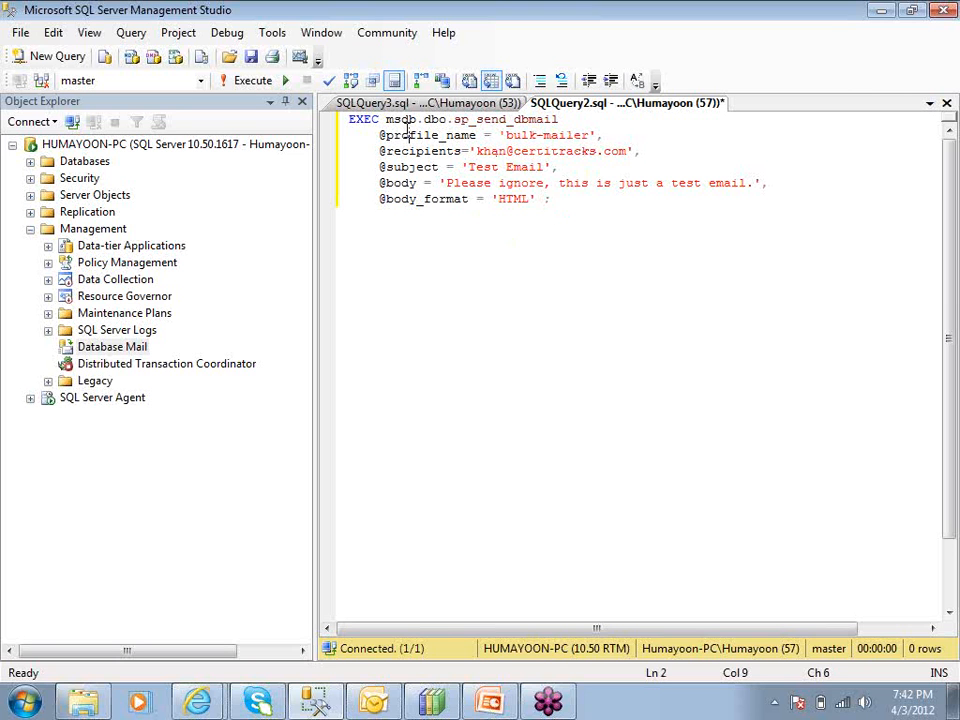
{"action": "double_click", "coordinate": [395, 134]}
{"action": "left_click", "coordinate": [546, 135]}
{"action": "double_click", "coordinate": [546, 135]}
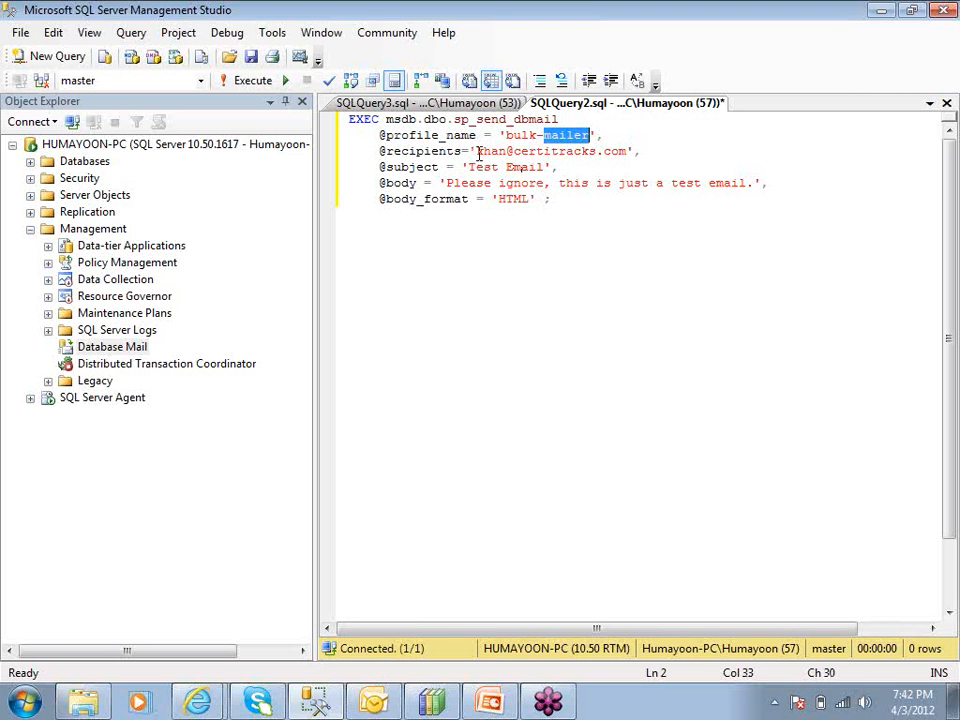
Check the recipient value and select the subject 'Test Email' for replacement
{"action": "left_click_drag", "start_coordinate": [478, 151], "coordinate": [632, 151]}
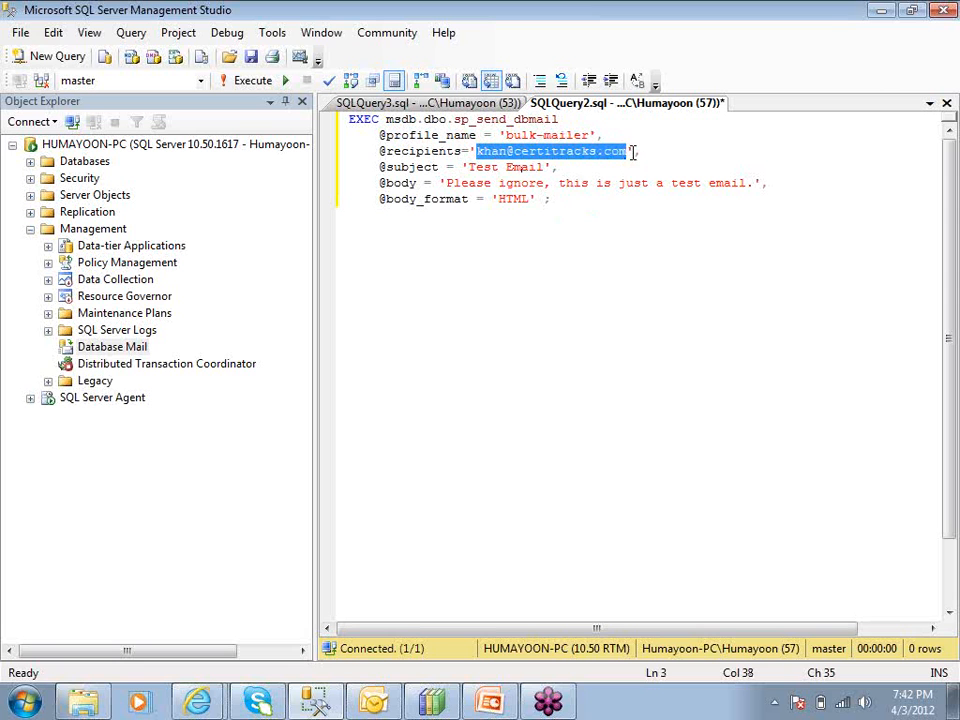
{"action": "left_click", "coordinate": [631, 151]}
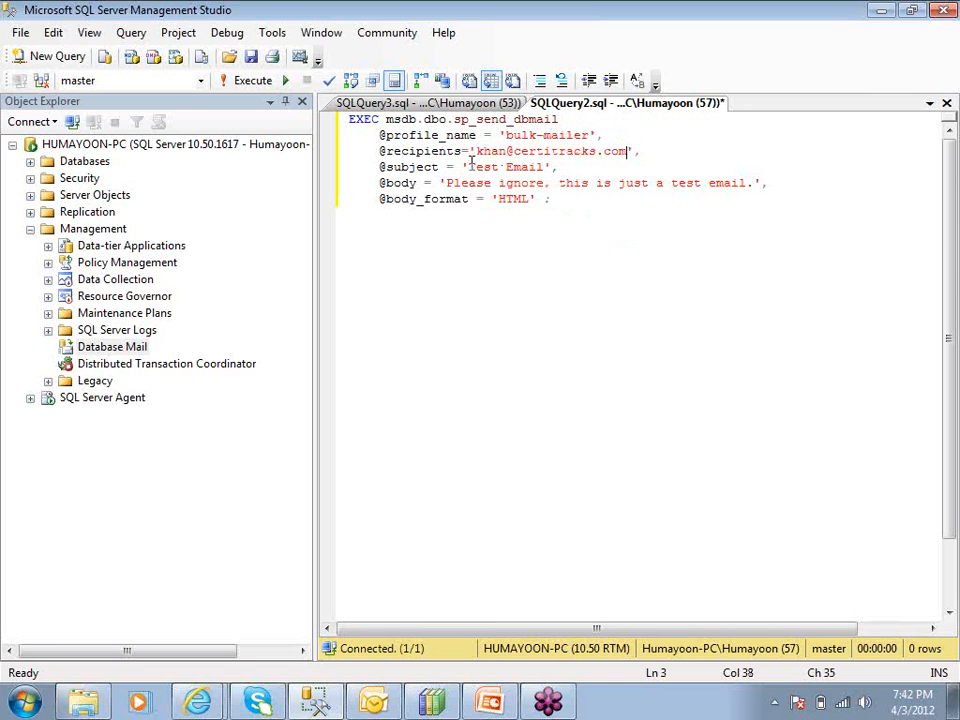
{"action": "left_click_drag", "start_coordinate": [468, 166], "coordinate": [546, 167]}
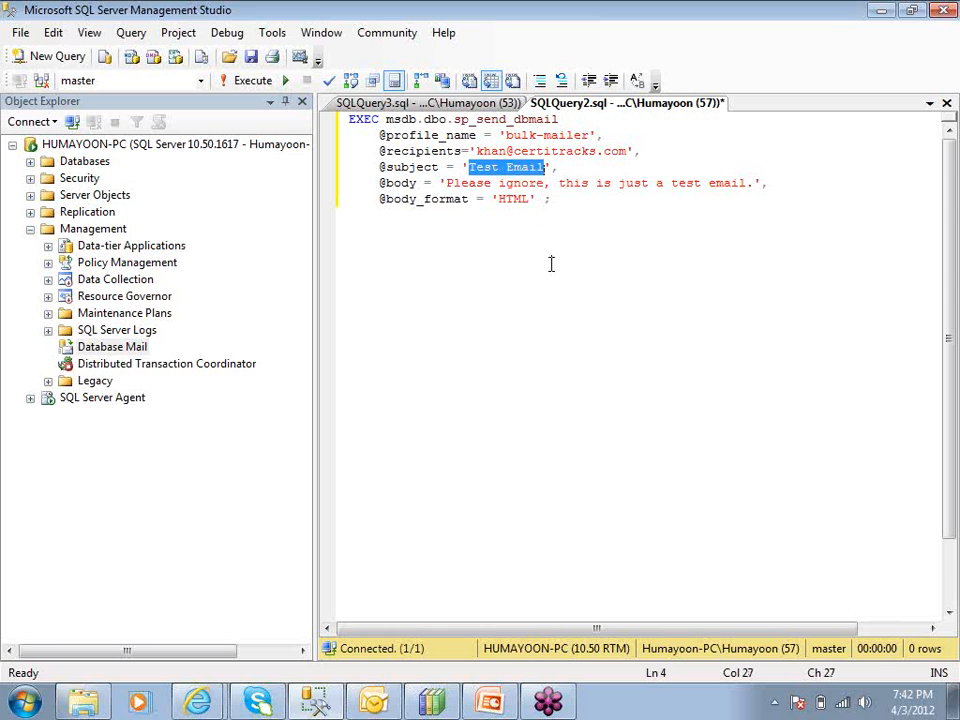
{"action": "type", "text": "Test Bu"}
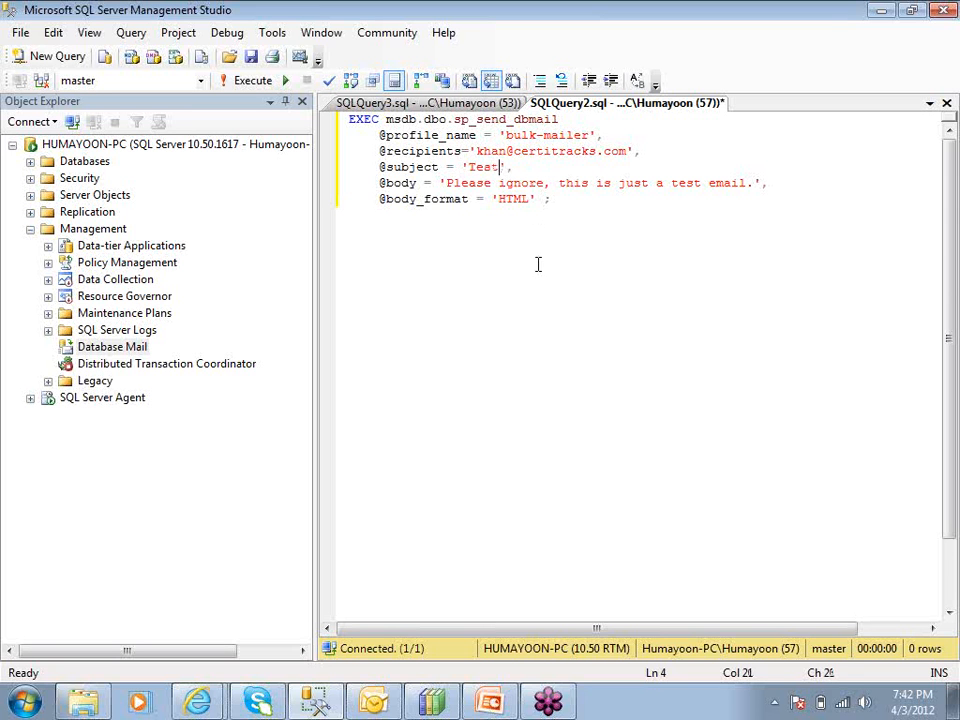
{"action": "type", "text": "lk Email"}
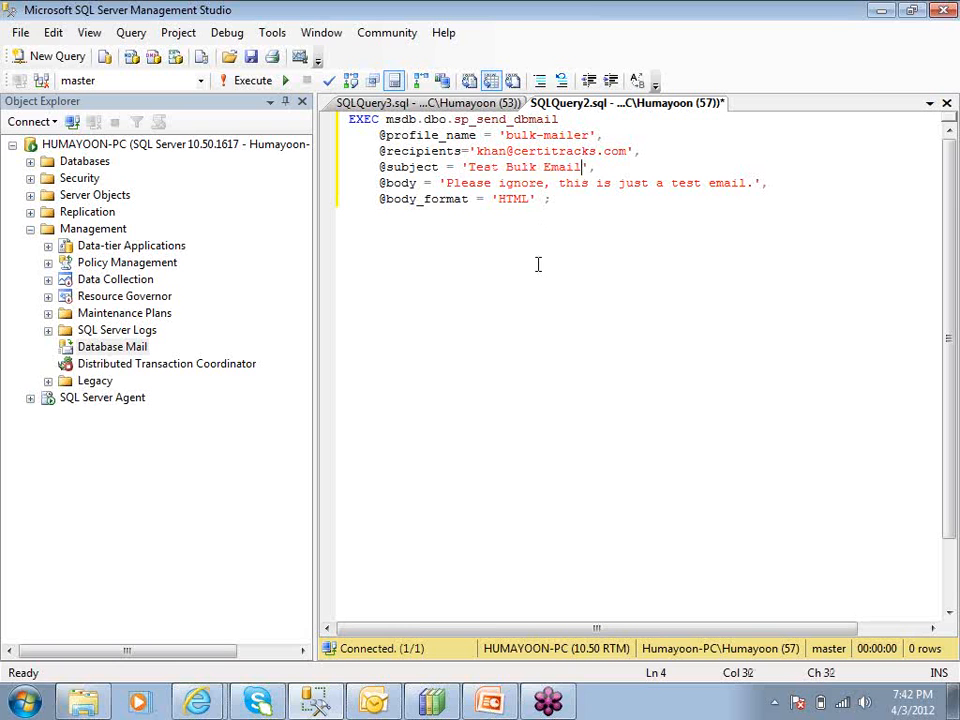
{"action": "key", "text": "BackSpace"}
{"action": "key", "text": "BackSpace"}
{"action": "key", "text": "BackSpace"}
{"action": "key", "text": "BackSpace"}
{"action": "key", "text": "BackSpace"}
{"action": "key", "text": "BackSpace"}
{"action": "key", "text": "BackSpace"}
{"action": "key", "text": "BackSpace"}
{"action": "key", "text": "BackSpace"}
{"action": "key", "text": "BackSpace"}
{"action": "key", "text": "BackSpace"}
{"action": "key", "text": "BackSpace"}
{"action": "key", "text": "BackSpace"}
{"action": "key", "text": "BackSpace"}
{"action": "key", "text": "BackSpace"}
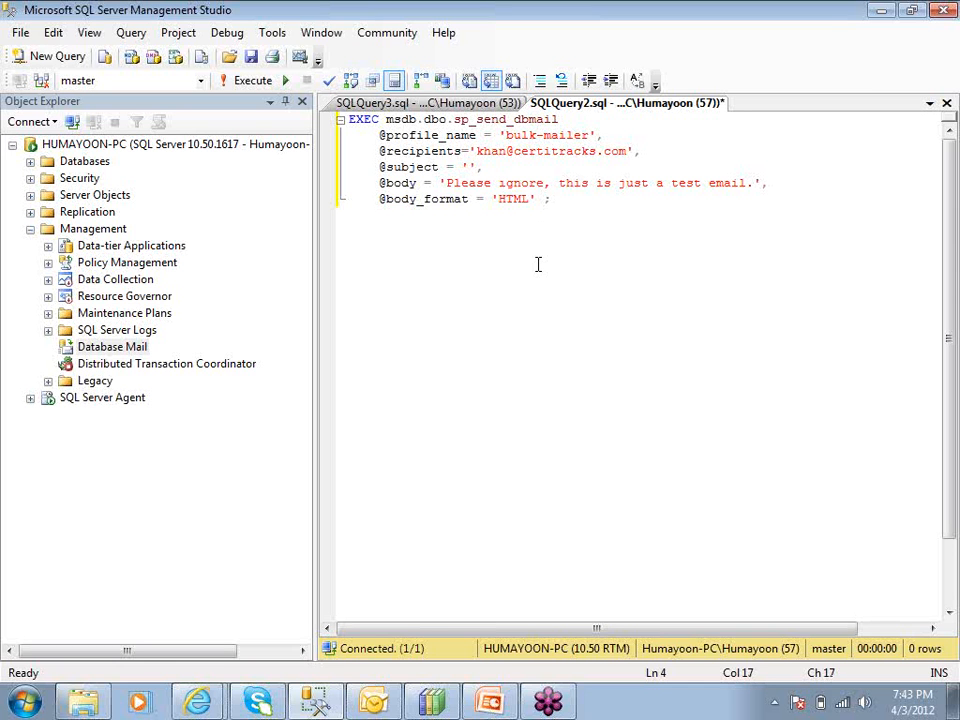
{"action": "type", "text": "Happy New"}
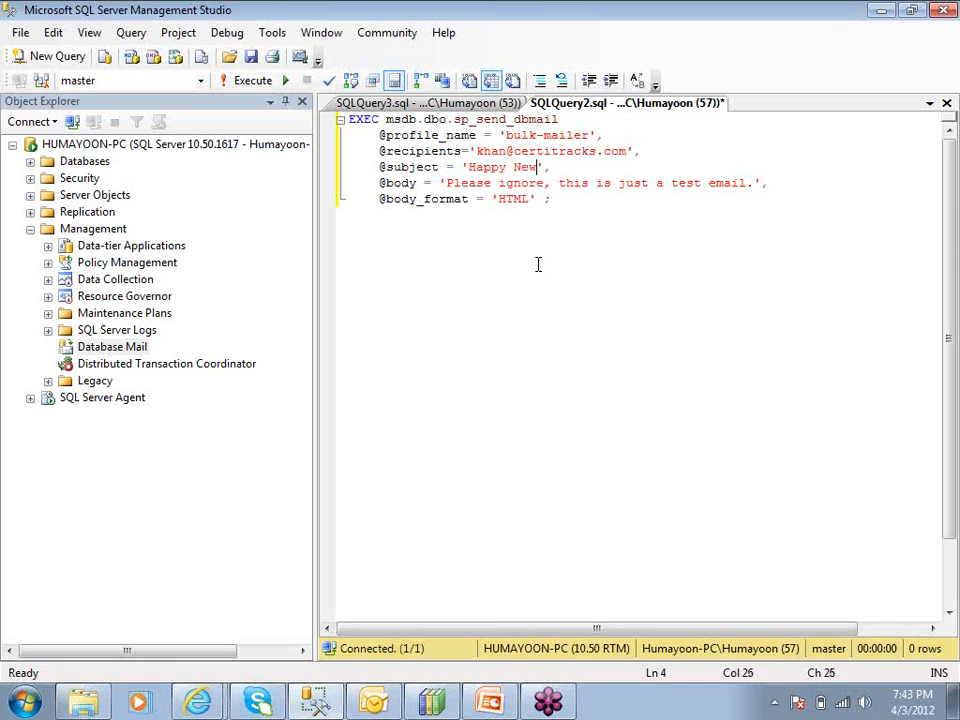
{"action": "type", "text": " Year"}
{"action": "left_click_drag", "start_coordinate": [446, 183], "coordinate": [755, 184]}
{"action": "double_click", "coordinate": [512, 199]}
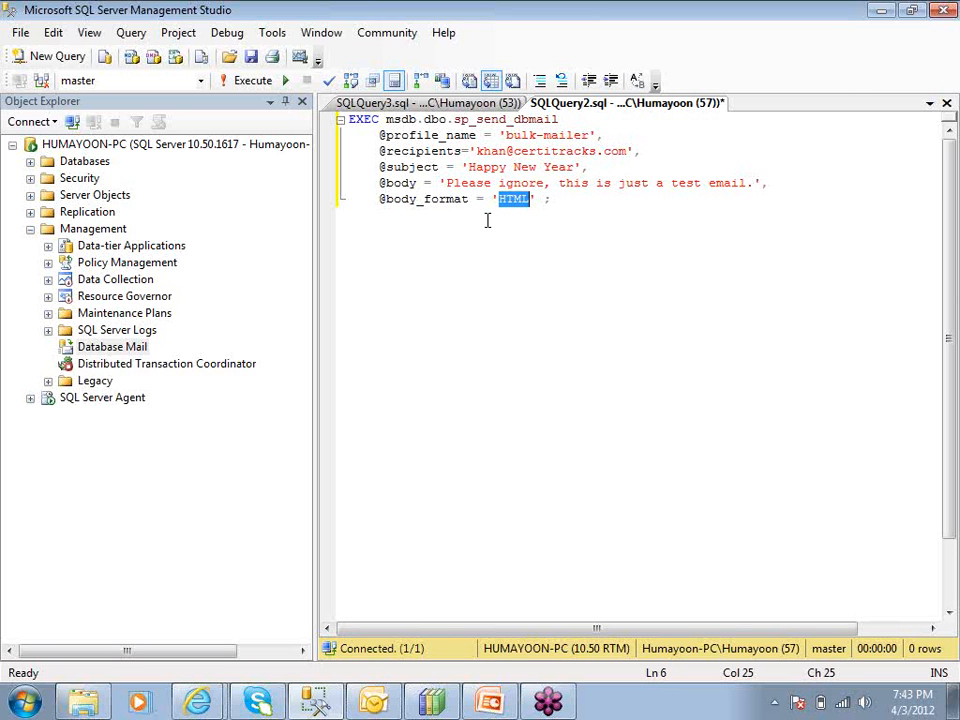
Review the message body string and recipient address in the sp_send_dbmail query
{"action": "left_click_drag", "start_coordinate": [446, 184], "coordinate": [755, 184]}
{"action": "left_click", "coordinate": [675, 307]}
{"action": "left_click_drag", "start_coordinate": [469, 152], "coordinate": [641, 152]}
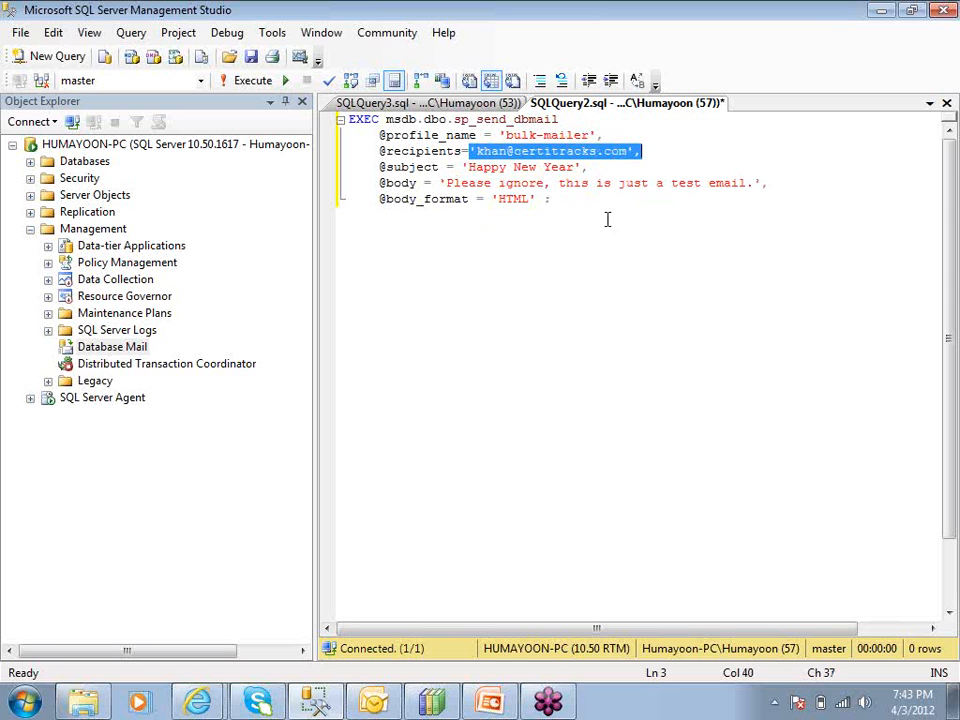
{"action": "left_click_drag", "start_coordinate": [445, 185], "coordinate": [763, 190]}
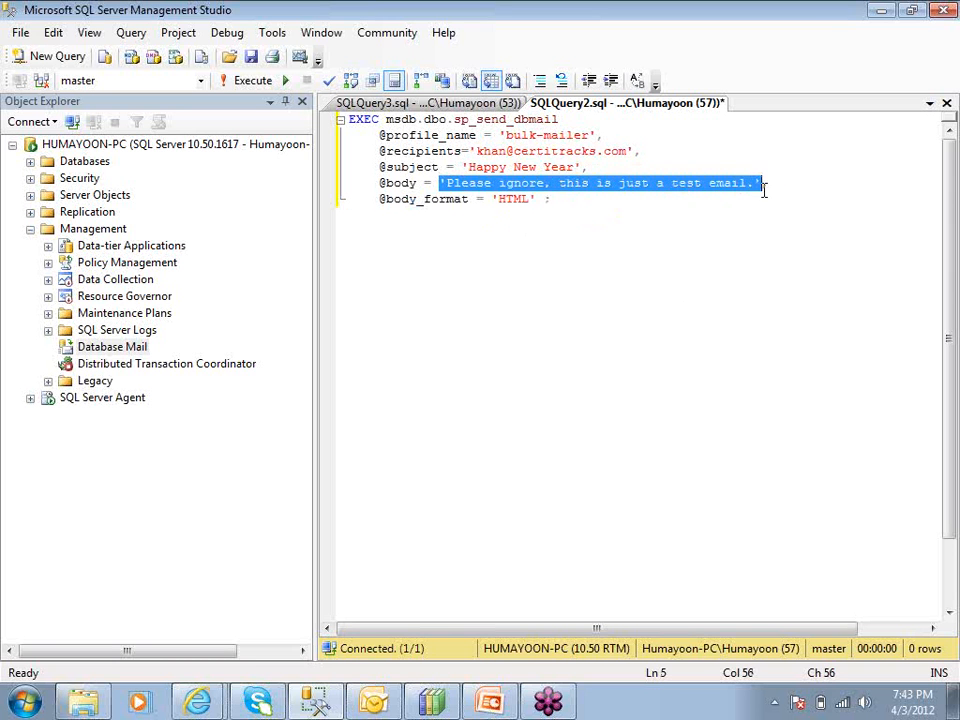
{"action": "left_click", "coordinate": [742, 242]}
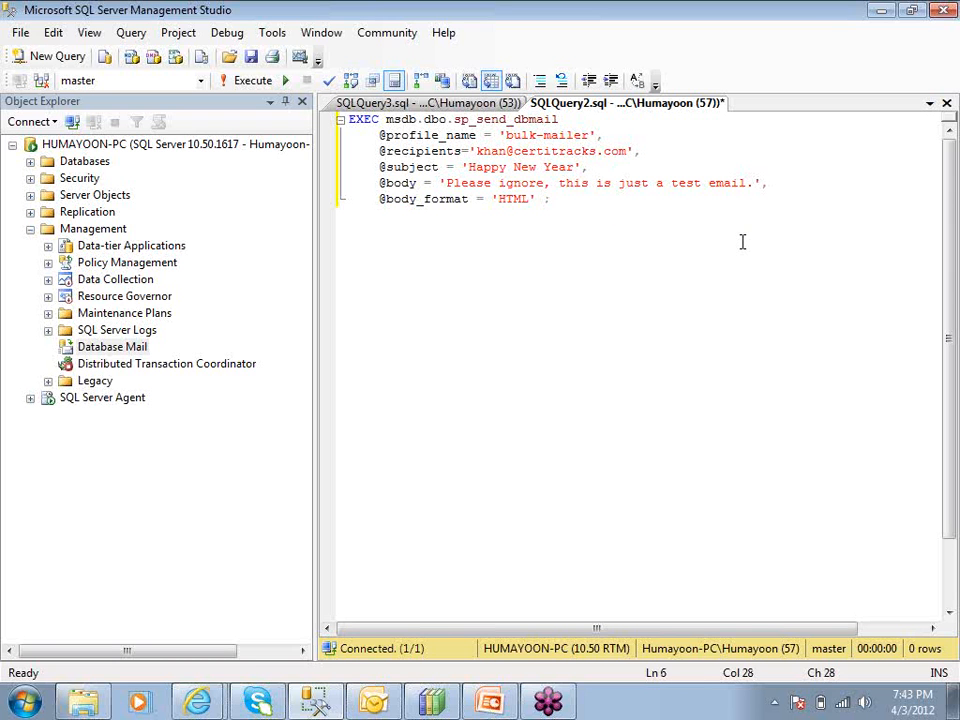
{"action": "left_click", "coordinate": [537, 151]}
{"action": "double_click", "coordinate": [537, 151]}
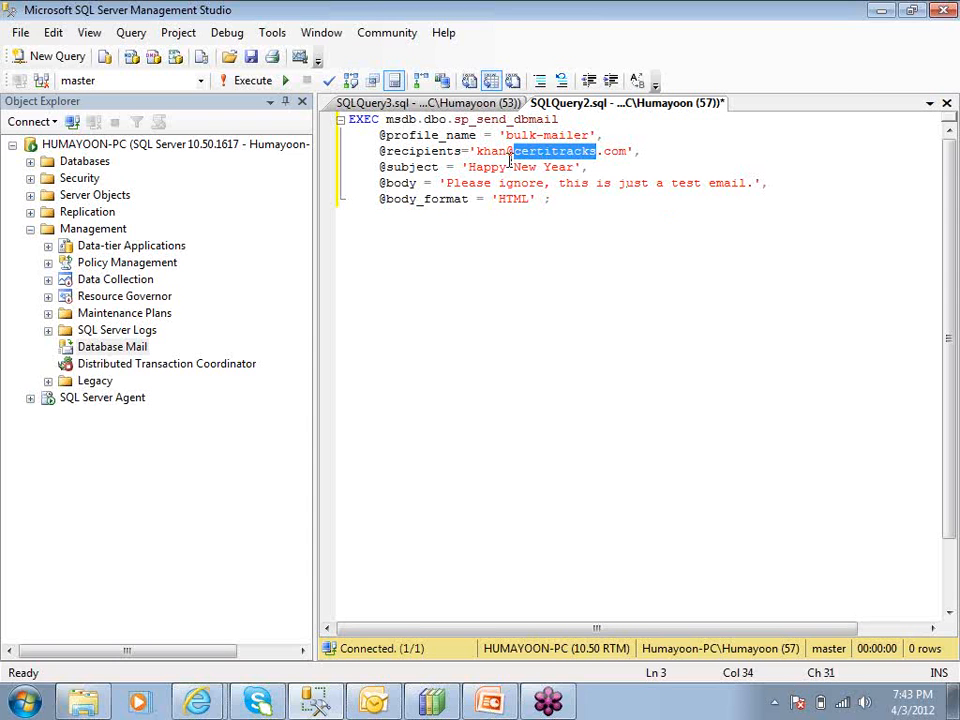
{"action": "left_click", "coordinate": [510, 162]}
{"action": "key", "text": "ctrl+Home"}
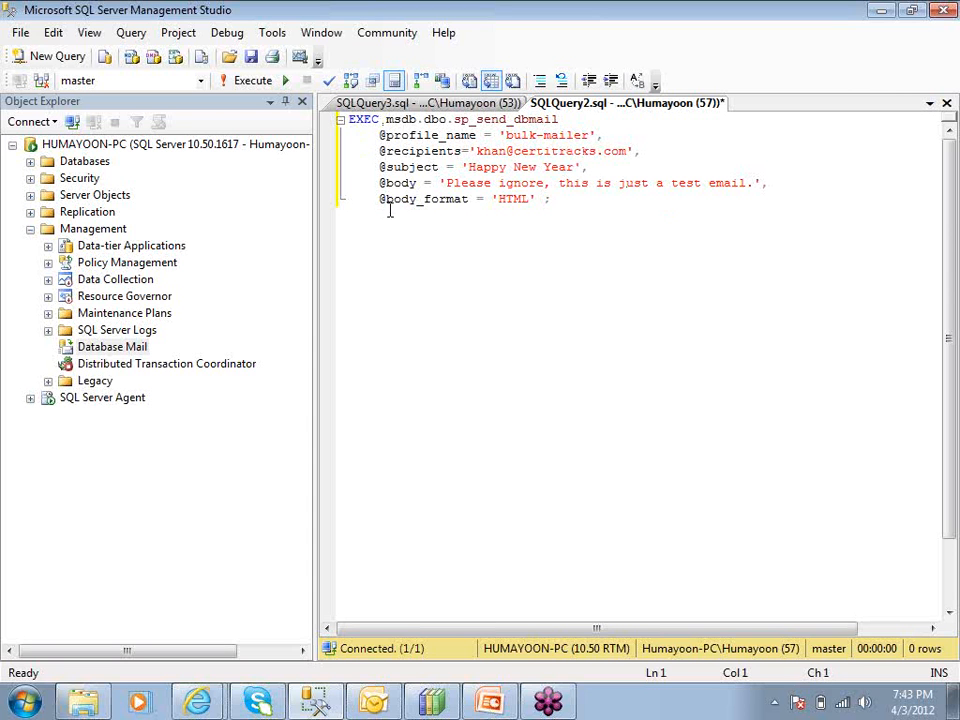
Double-check the quoted recipient address and the HTML body format line before running
{"action": "left_click_drag", "start_coordinate": [476, 151], "coordinate": [627, 160]}
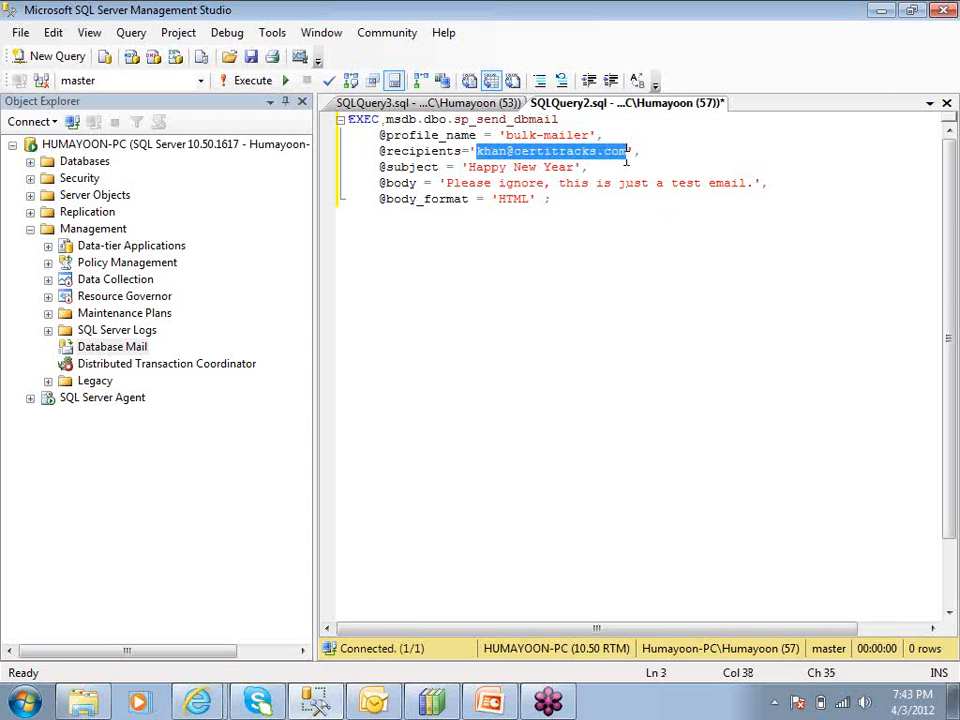
{"action": "left_click", "coordinate": [499, 152]}
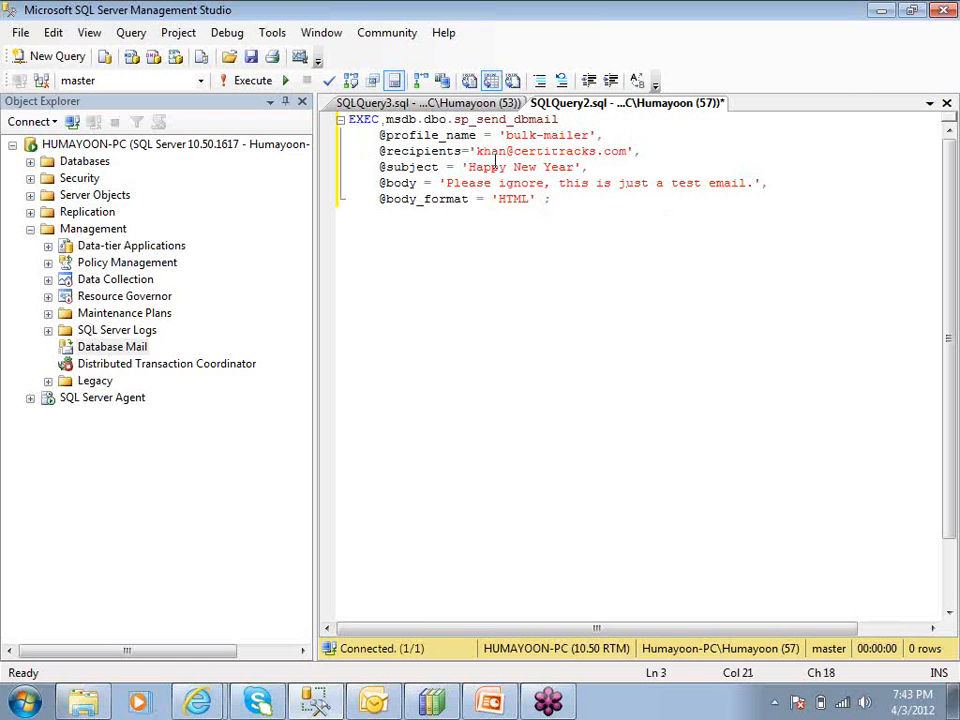
{"action": "left_click_drag", "start_coordinate": [469, 151], "coordinate": [637, 151]}
{"action": "left_click", "coordinate": [586, 248]}
{"action": "left_click", "coordinate": [538, 212]}
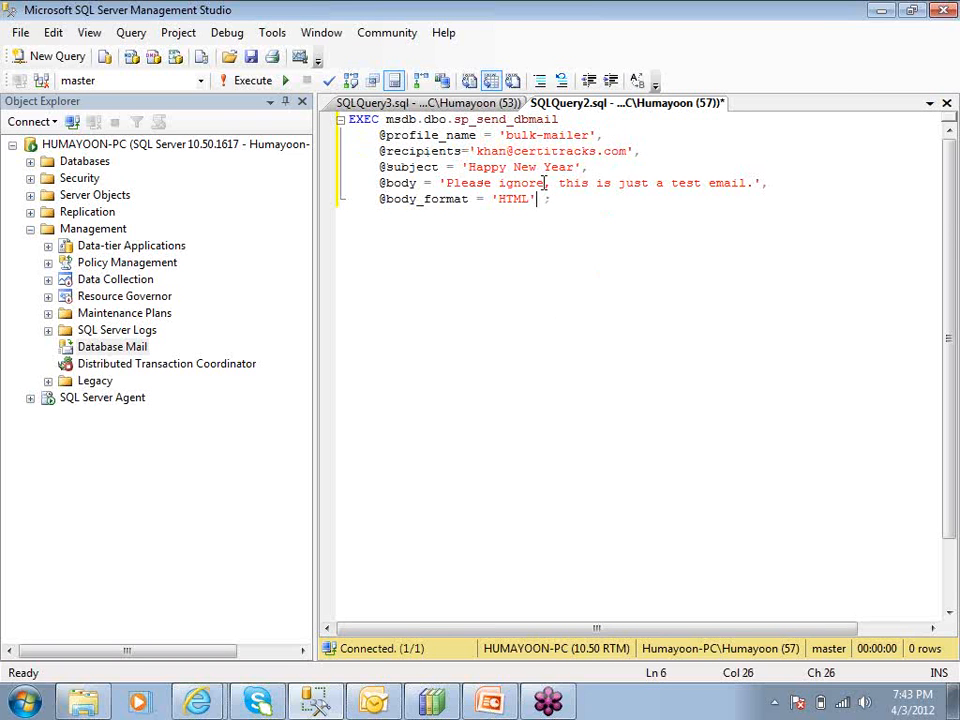
{"action": "left_click", "coordinate": [629, 151]}
{"action": "left_click_drag", "start_coordinate": [478, 151], "coordinate": [629, 151]}
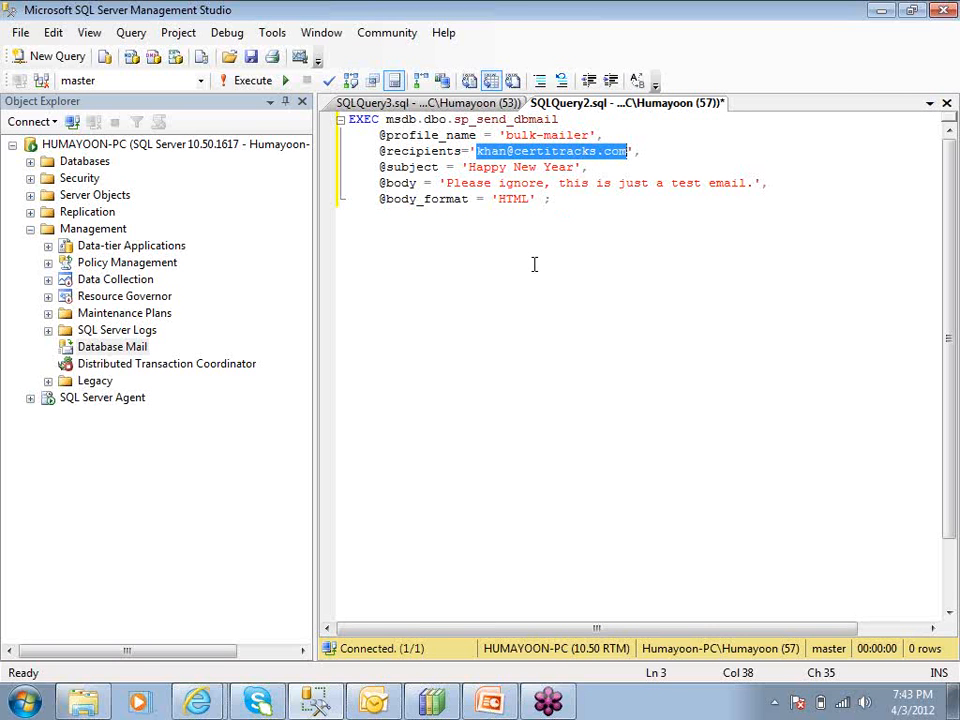
{"action": "left_click", "coordinate": [525, 210]}
{"action": "double_click", "coordinate": [486, 151]}
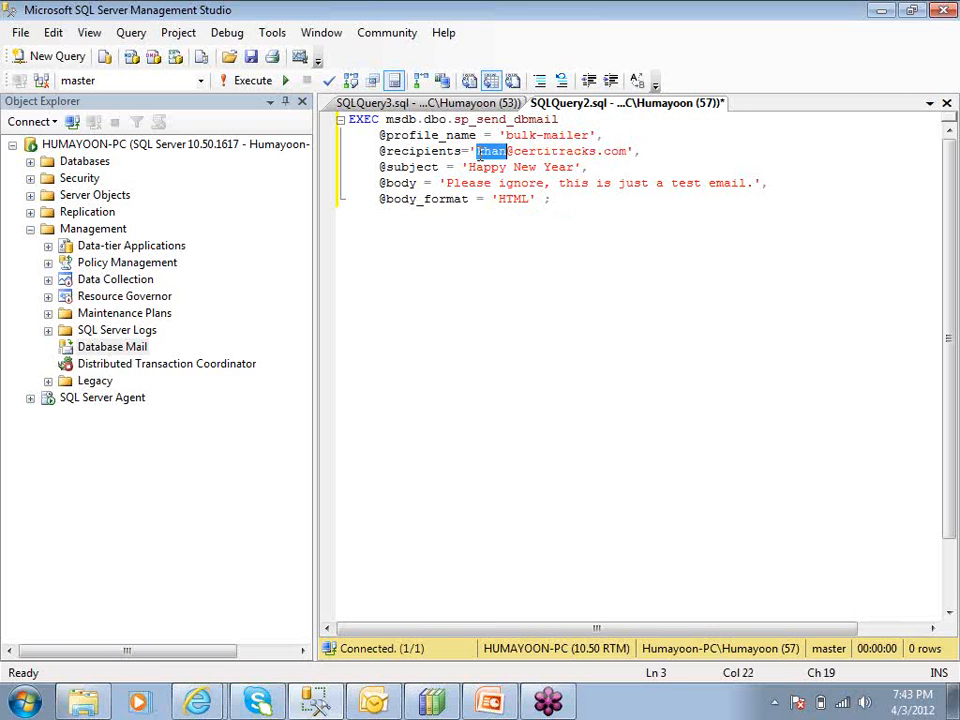
{"action": "left_click", "coordinate": [576, 151]}
{"action": "left_click", "coordinate": [606, 151]}
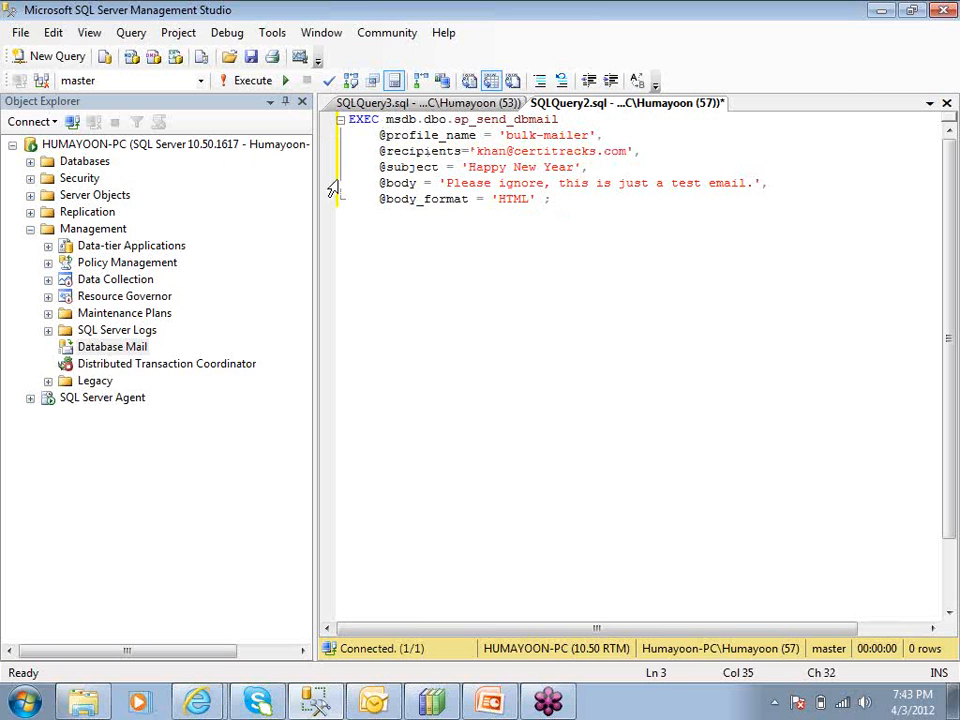
{"action": "left_click", "coordinate": [449, 233]}
Execute the sp_send_dbmail query, confirm 'Mail queued.' in Messages, and switch to Outlook
{"action": "left_click", "coordinate": [252, 81]}
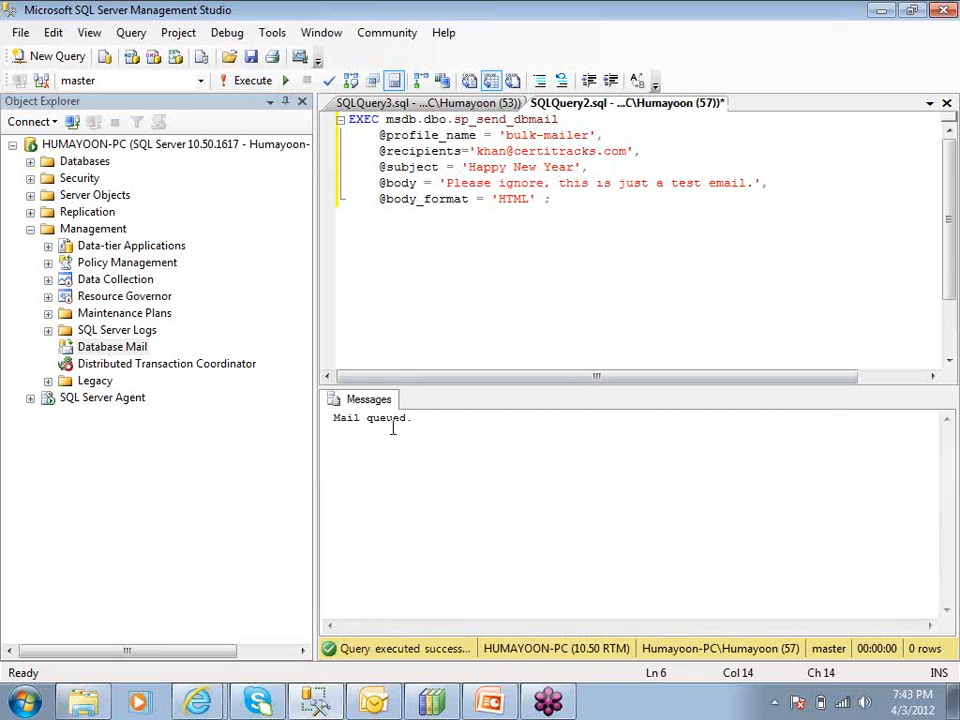
{"action": "left_click_drag", "start_coordinate": [409, 419], "coordinate": [334, 419]}
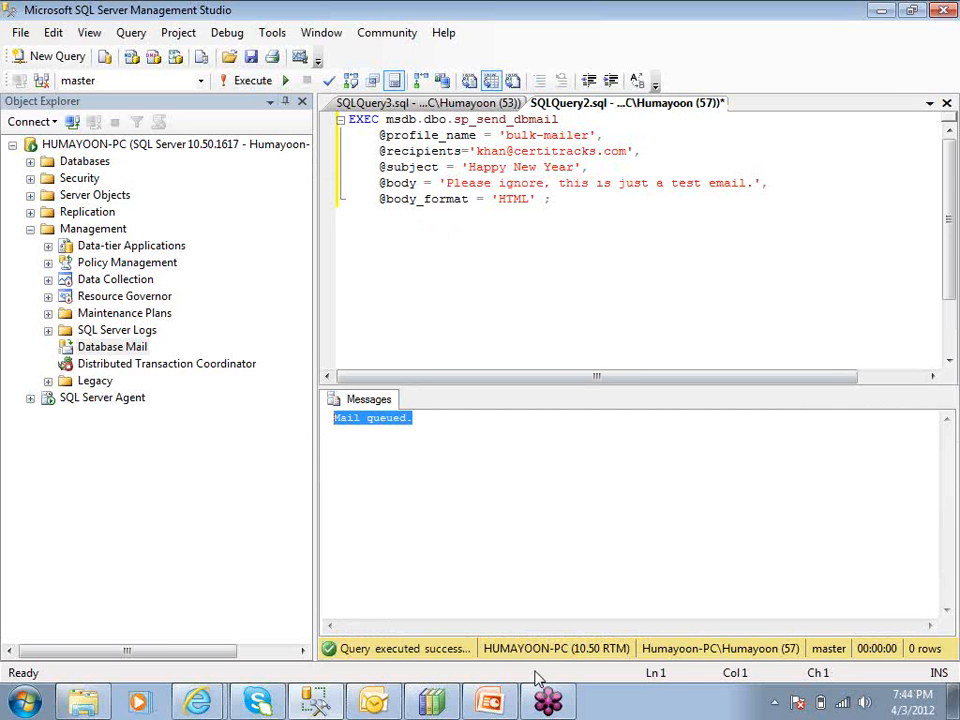
{"action": "left_click", "coordinate": [376, 705]}
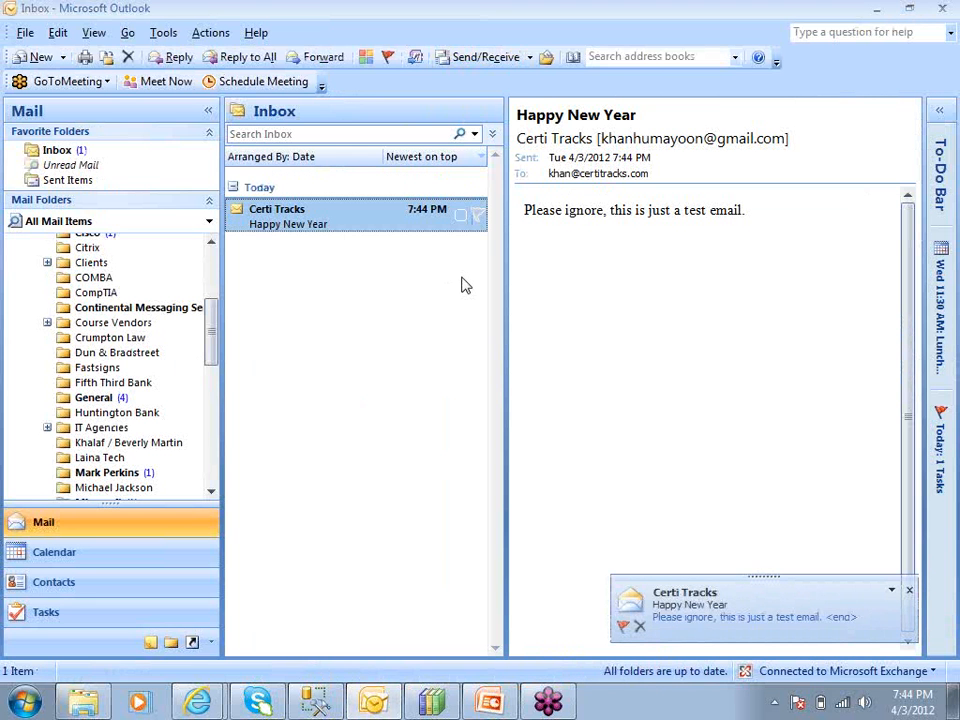
Read the received 'Happy New Year' message in the Outlook Inbox, then return to Management Studio
{"action": "left_click_drag", "start_coordinate": [517, 114], "coordinate": [642, 115]}
{"action": "left_click", "coordinate": [604, 338]}
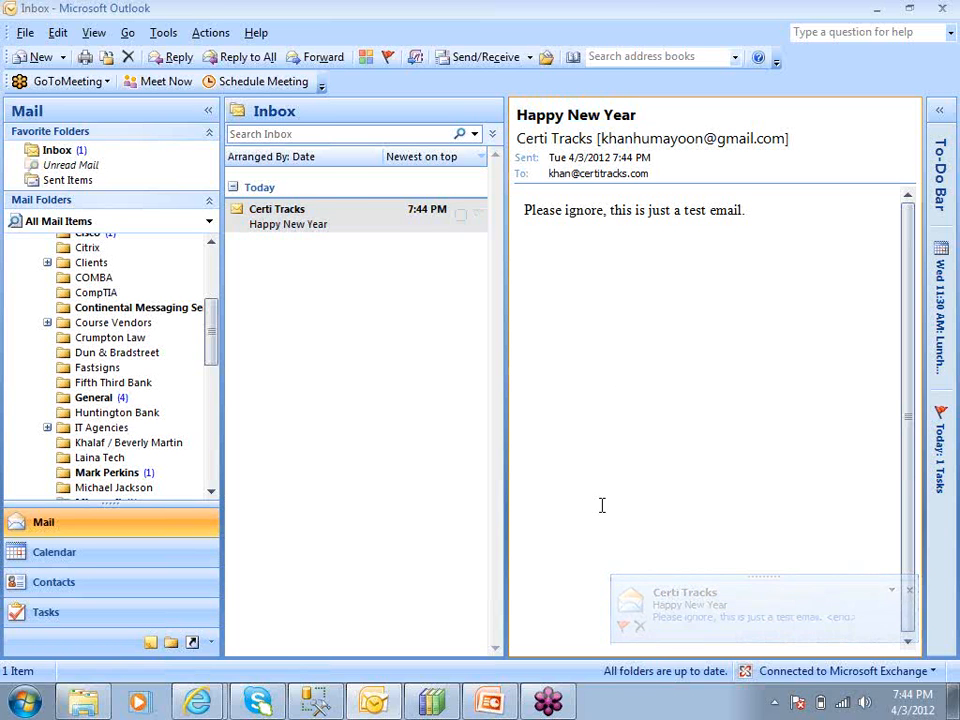
{"action": "left_click", "coordinate": [332, 228]}
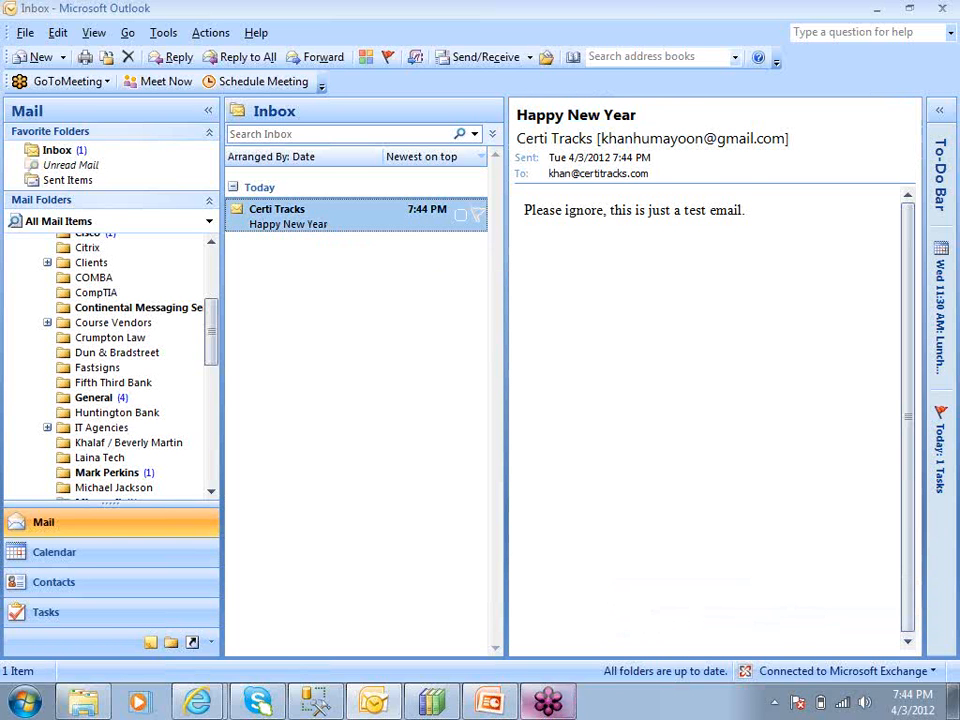
{"action": "left_click", "coordinate": [315, 703]}
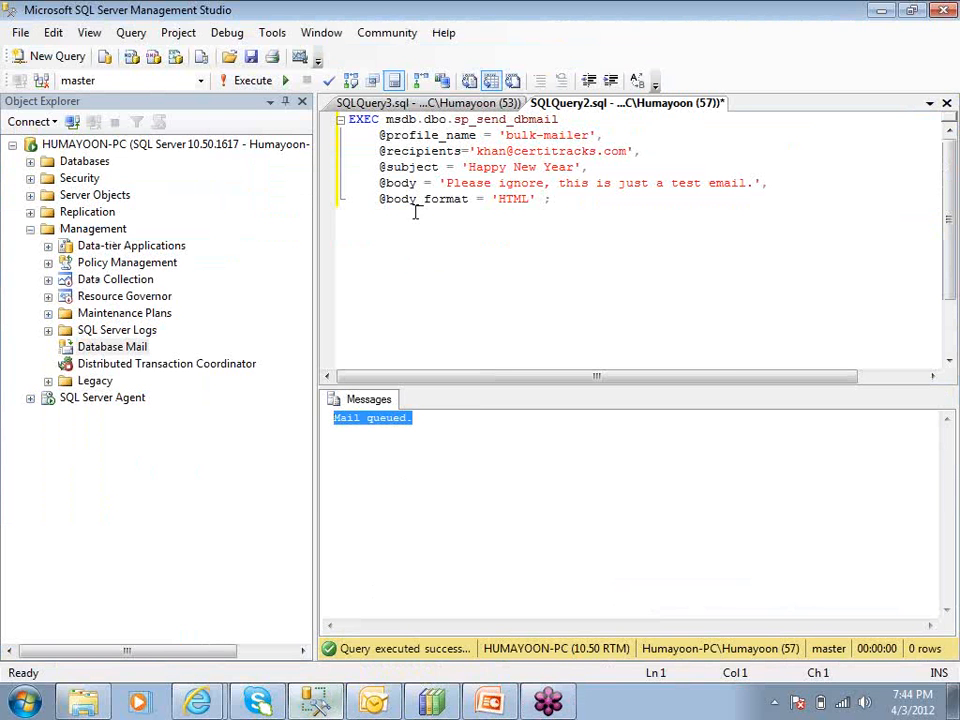
Select Database Mail under Management in Object Explorer and open its context menu
{"action": "left_click_drag", "start_coordinate": [552, 199], "coordinate": [349, 119]}
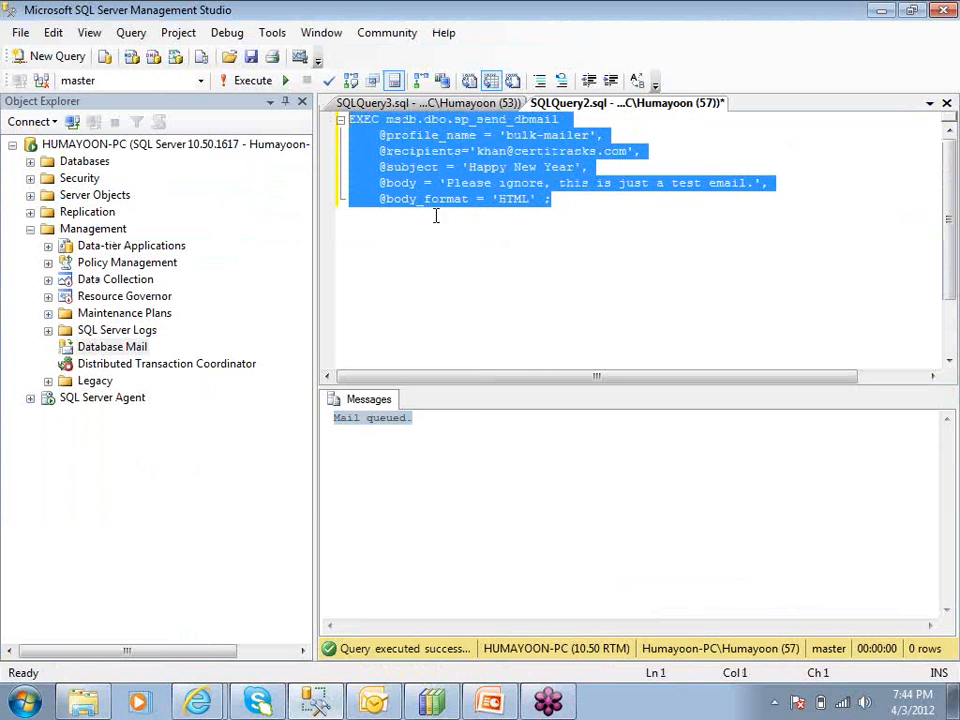
{"action": "left_click", "coordinate": [480, 262]}
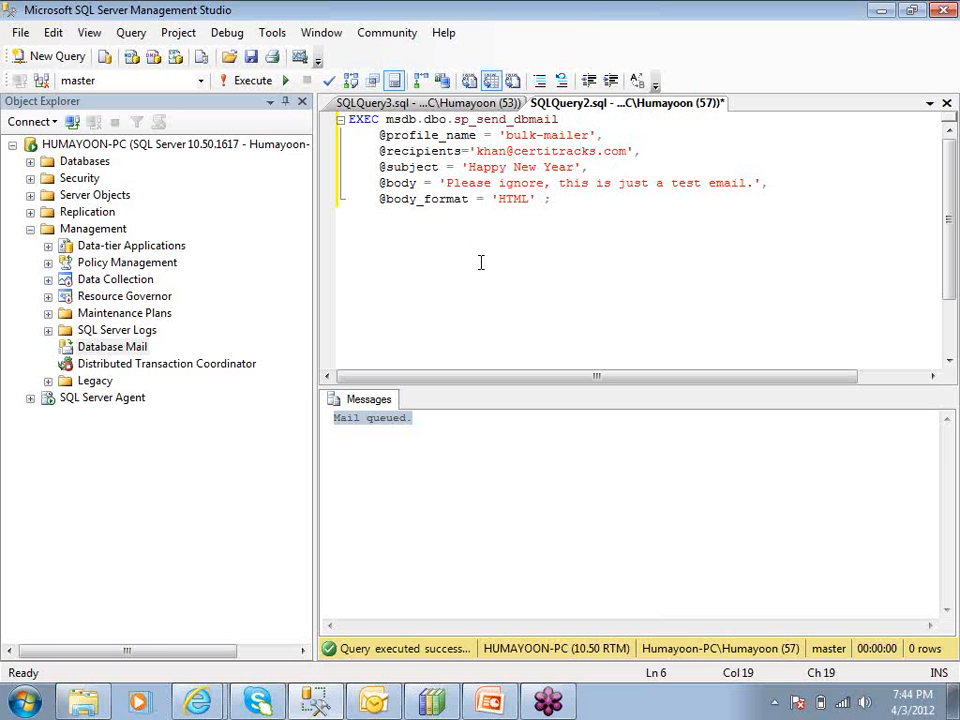
{"action": "left_click", "coordinate": [82, 346]}
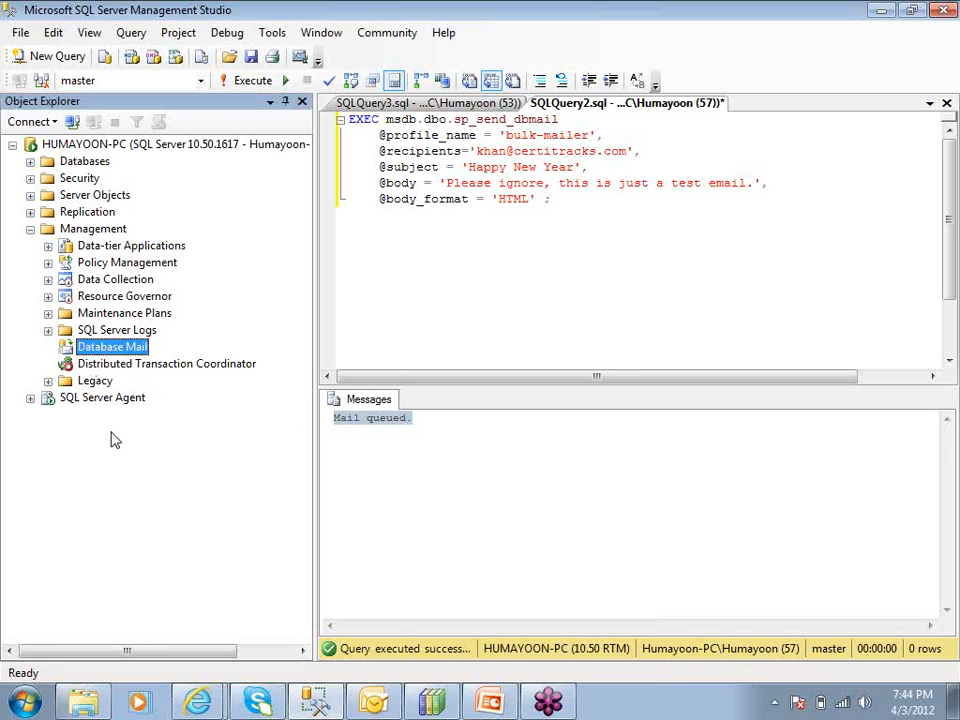
{"action": "right_click", "coordinate": [105, 352]}
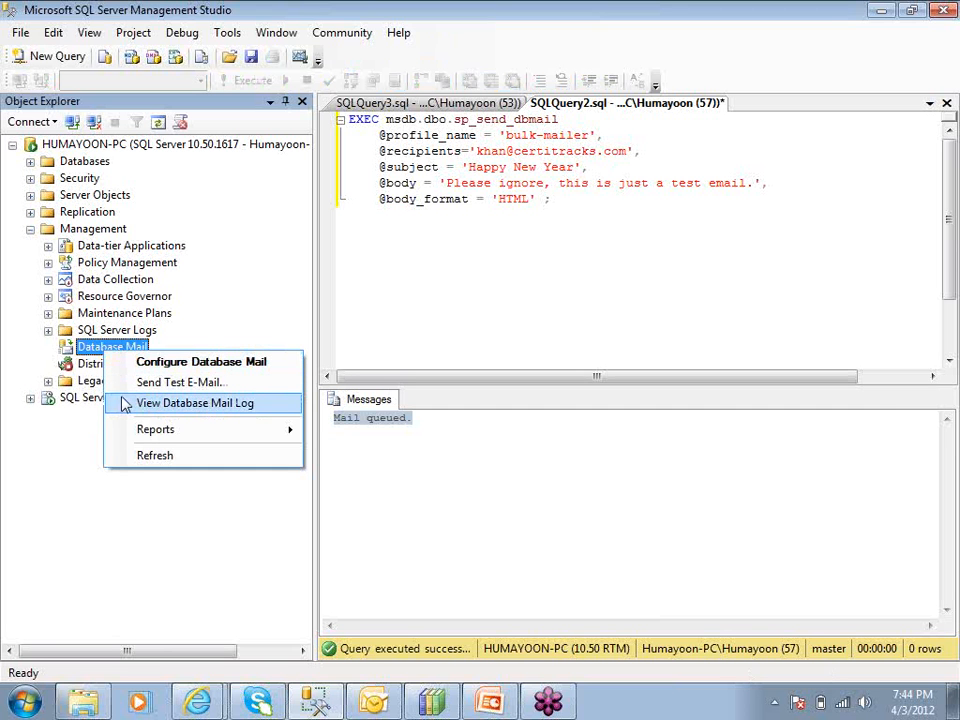
Launch the Configure Database Mail wizard, try each configuration task option, and cancel without changes
{"action": "left_click", "coordinate": [133, 362]}
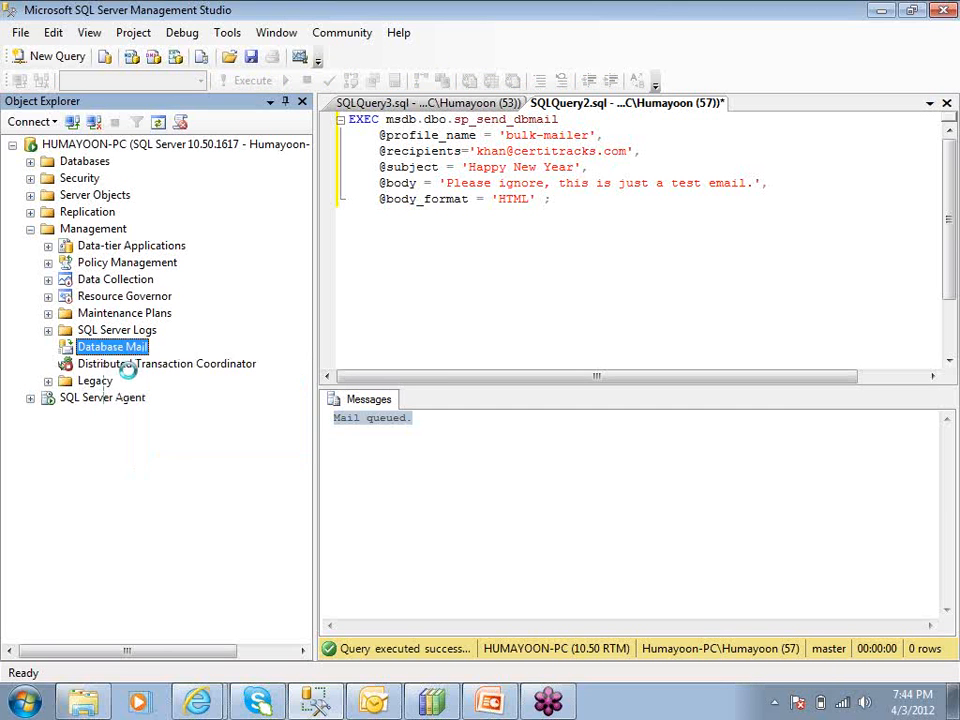
{"action": "left_click", "coordinate": [583, 585]}
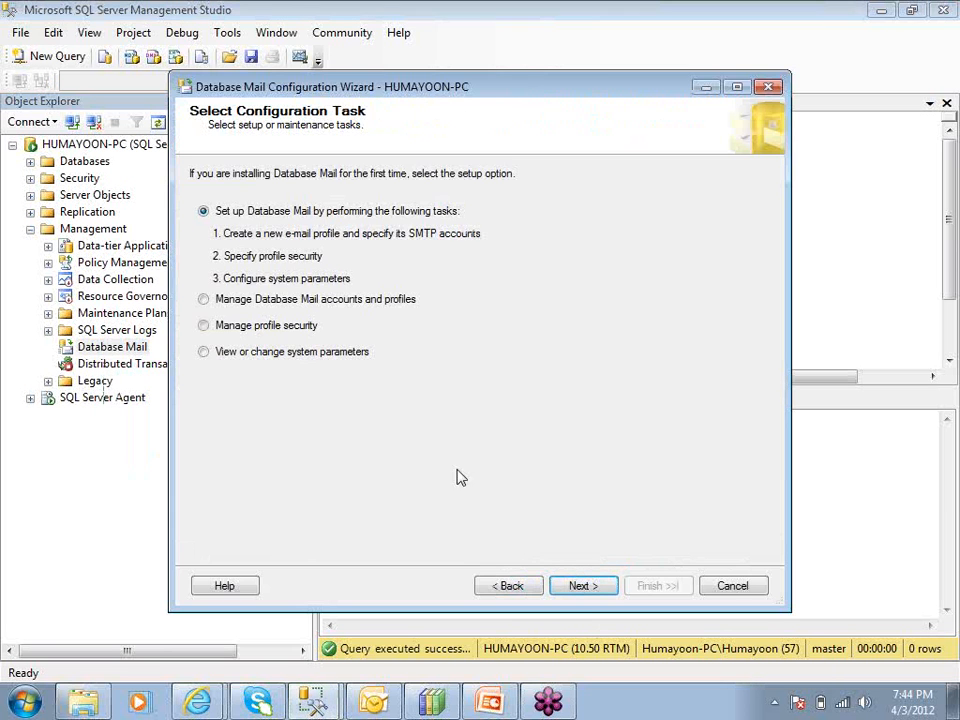
{"action": "left_click", "coordinate": [228, 303]}
{"action": "left_click", "coordinate": [217, 328]}
{"action": "left_click", "coordinate": [215, 355]}
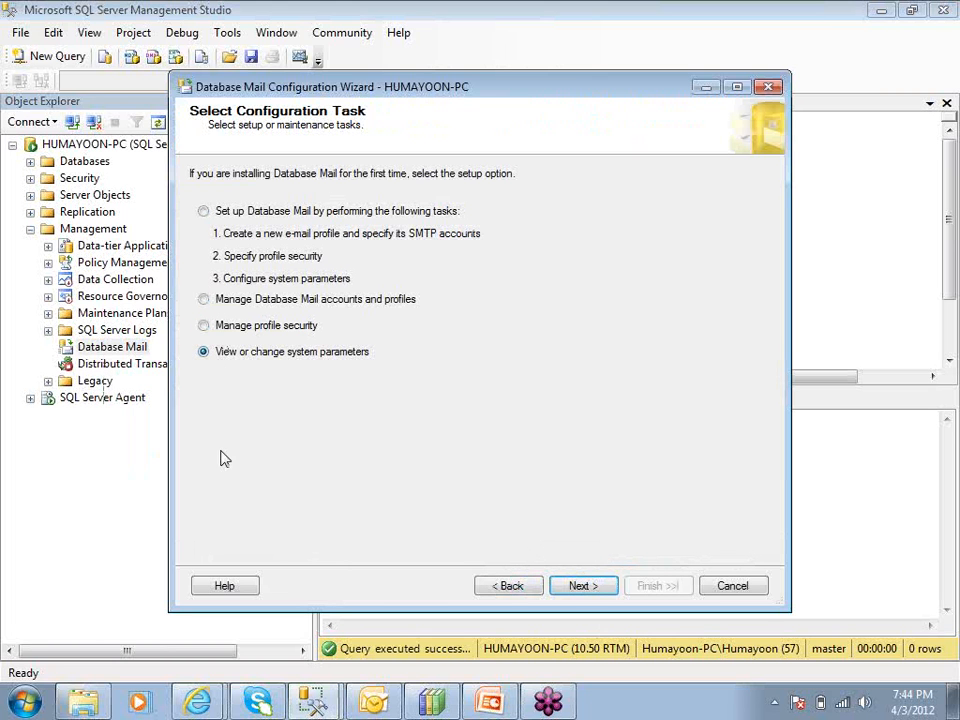
{"action": "left_click", "coordinate": [203, 214]}
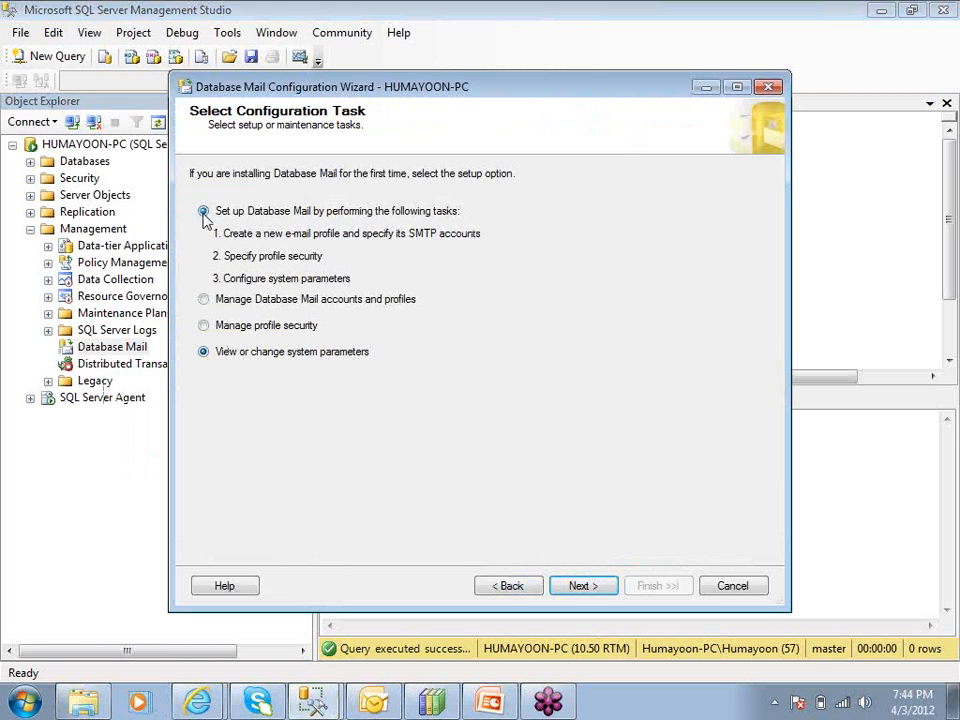
{"action": "left_click", "coordinate": [728, 588]}
Minimise Management Studio and Outlook to leave the desktop showing
{"action": "left_click_drag", "start_coordinate": [572, 205], "coordinate": [320, 118]}
{"action": "left_click", "coordinate": [484, 203]}
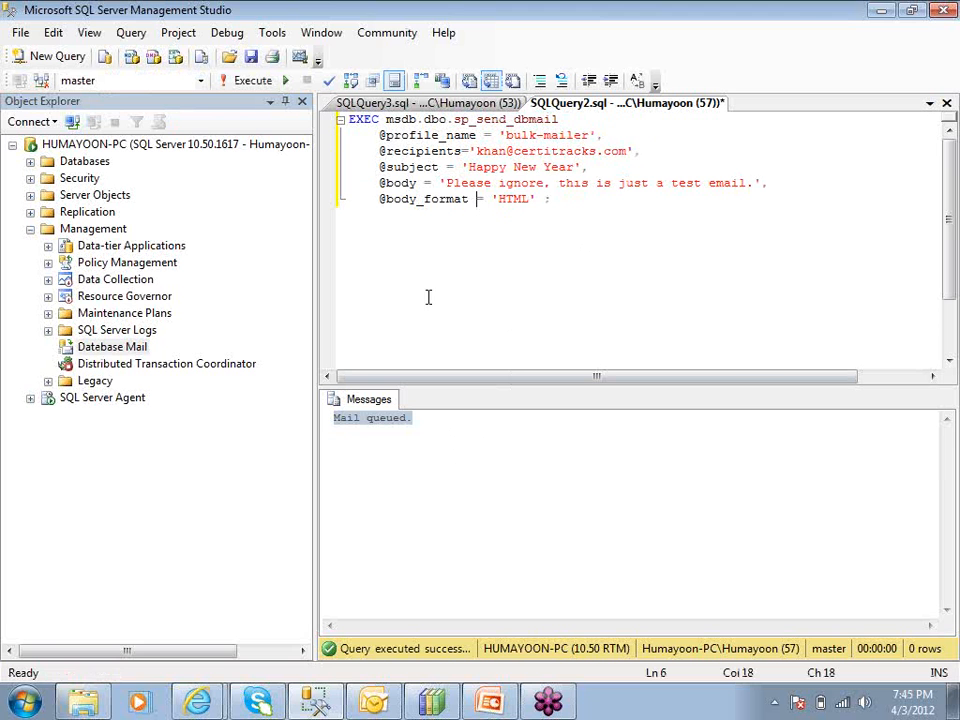
{"action": "left_click", "coordinate": [877, 13]}
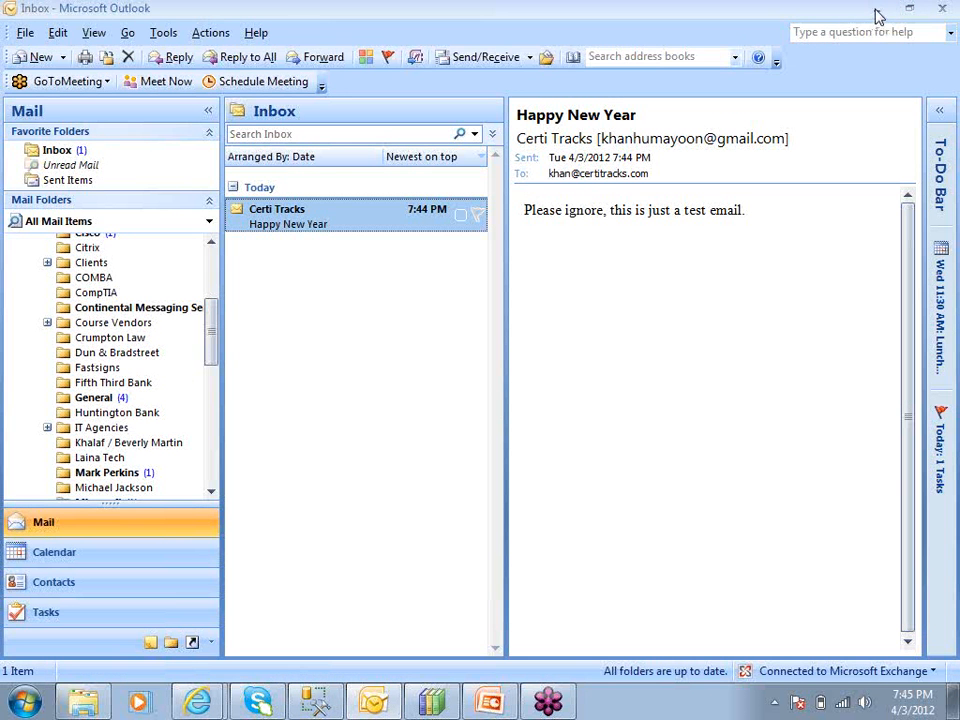
{"action": "left_click", "coordinate": [877, 12]}
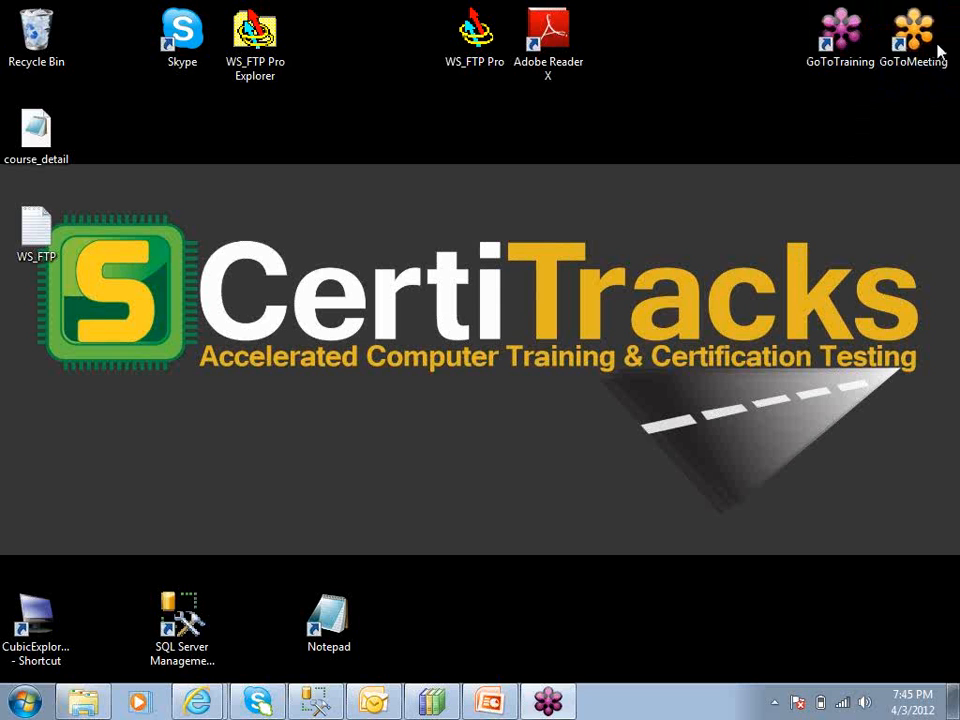